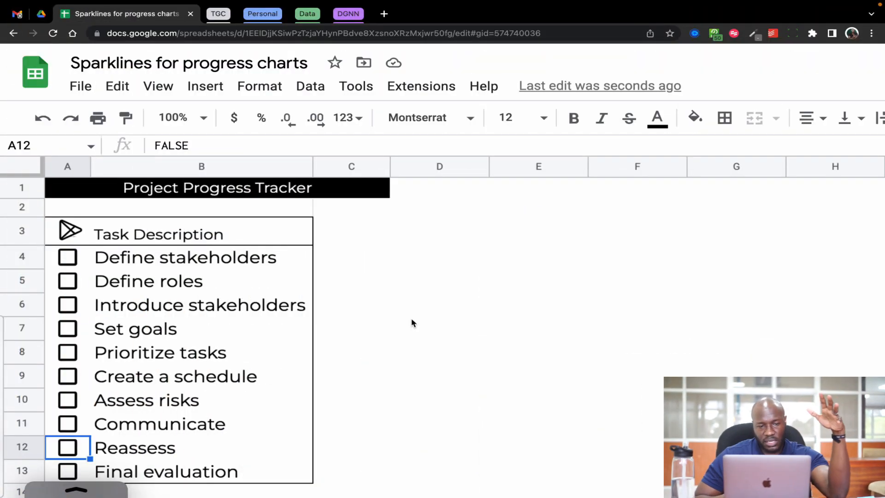
pyautogui.click(416, 257)
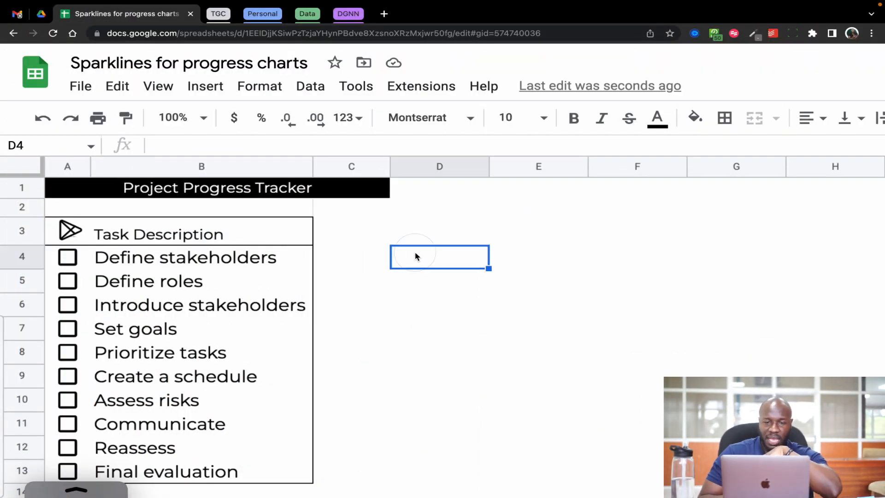
pyautogui.moveTo(416, 257); pyautogui.dragTo(669, 355)
pyautogui.click(735, 306)
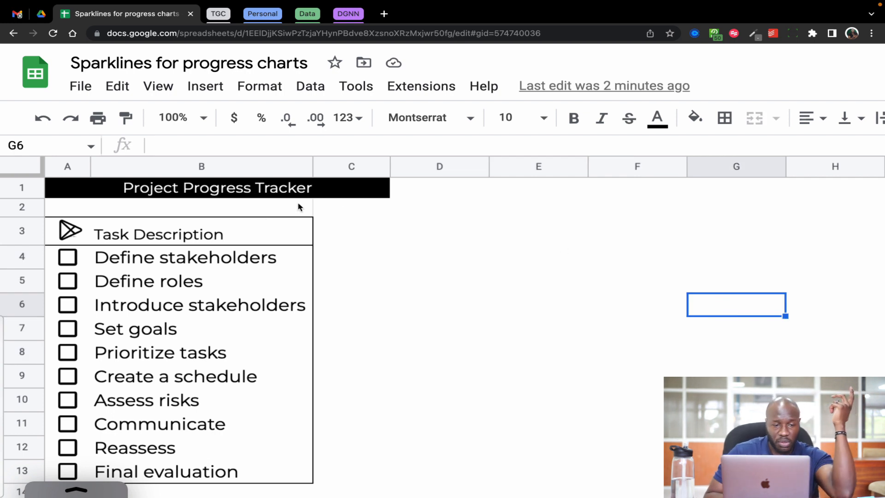
# Apply black borders to all cells of the entire sheet.
pyautogui.click(32, 173)
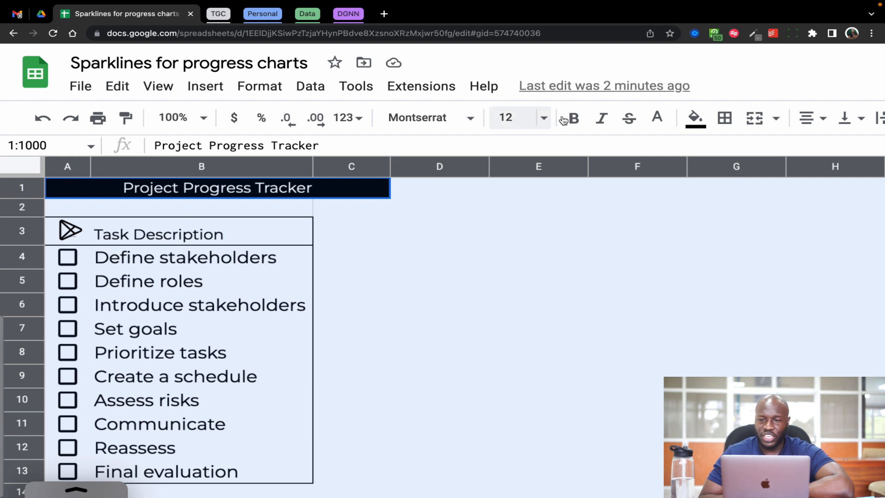
pyautogui.click(725, 120)
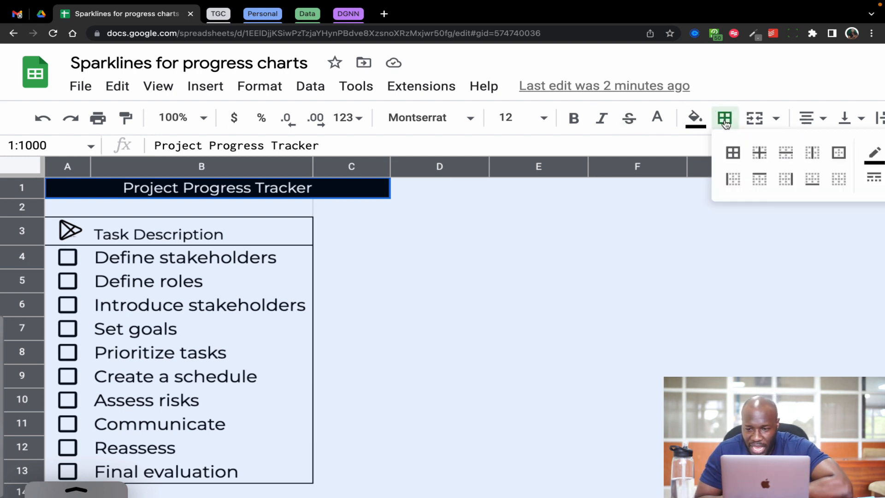
pyautogui.click(734, 154)
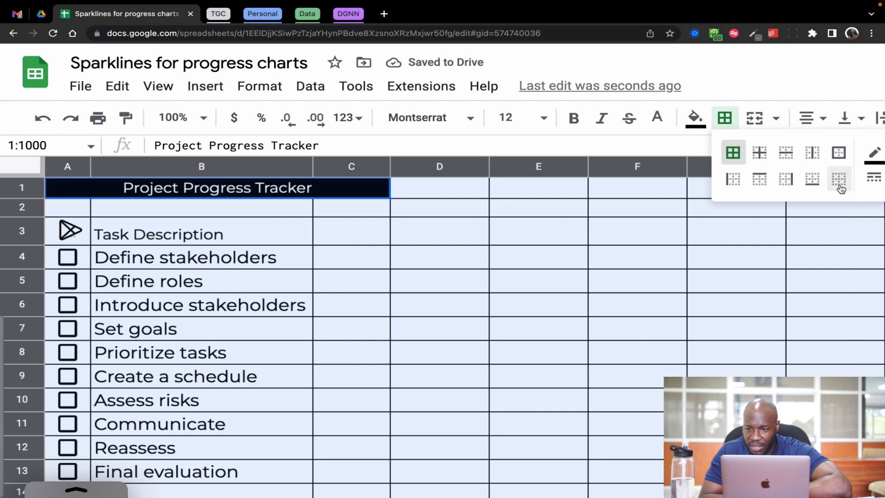
pyautogui.hscroll(10, 778, 211)
pyautogui.hscroll(2, 779, 214)
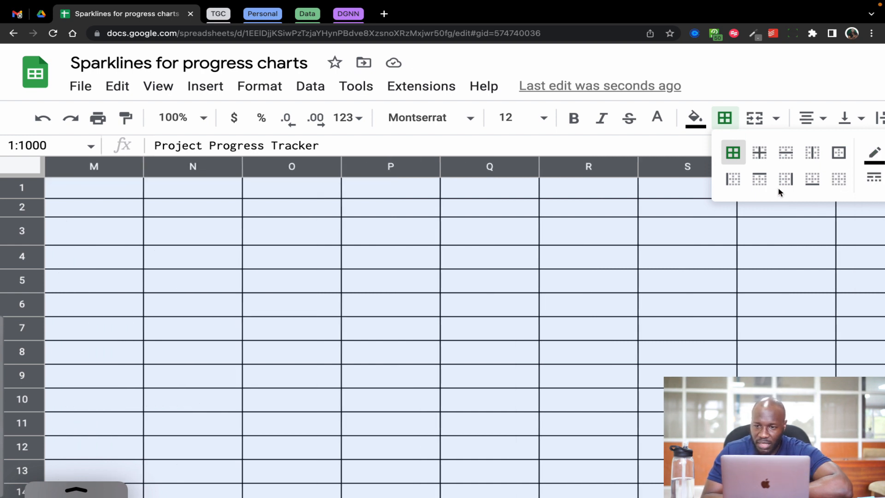
pyautogui.click(725, 118)
pyautogui.scroll(-5, 284, 192)
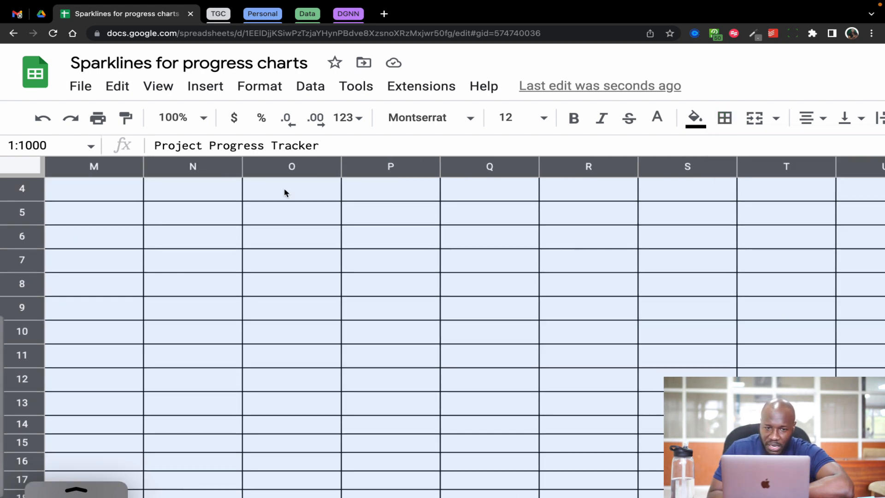
pyautogui.click(203, 118)
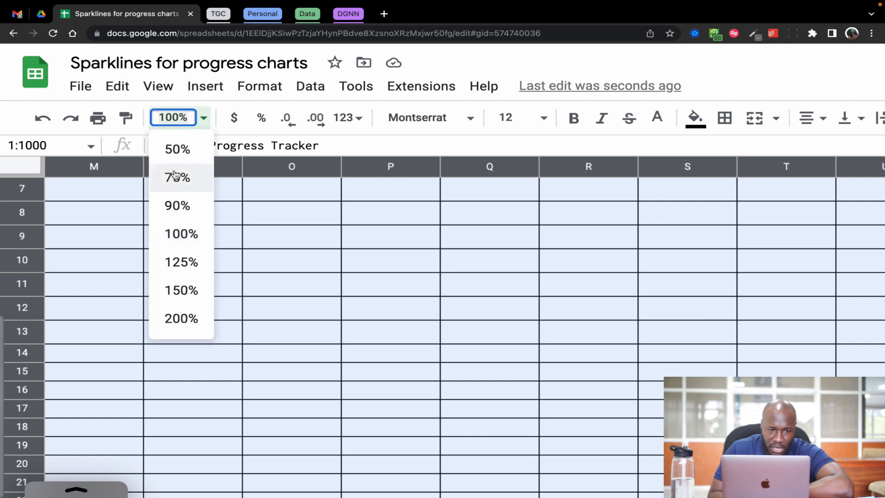
pyautogui.click(173, 202)
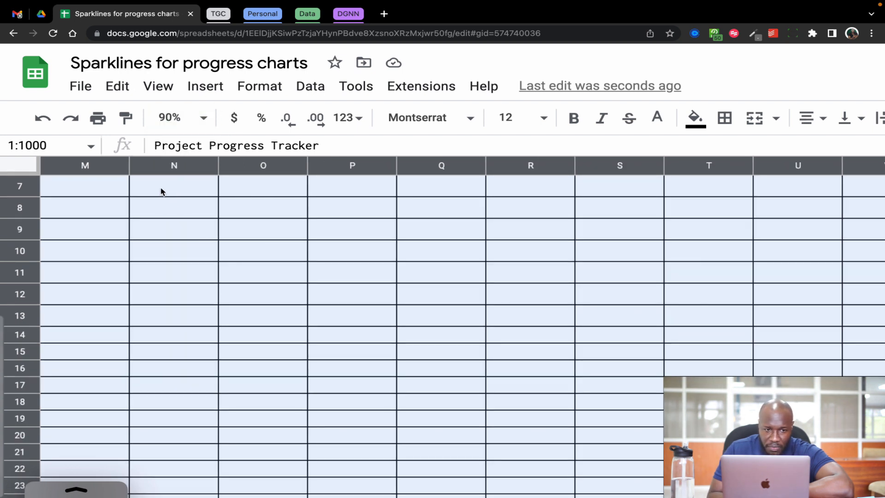
pyautogui.click(203, 119)
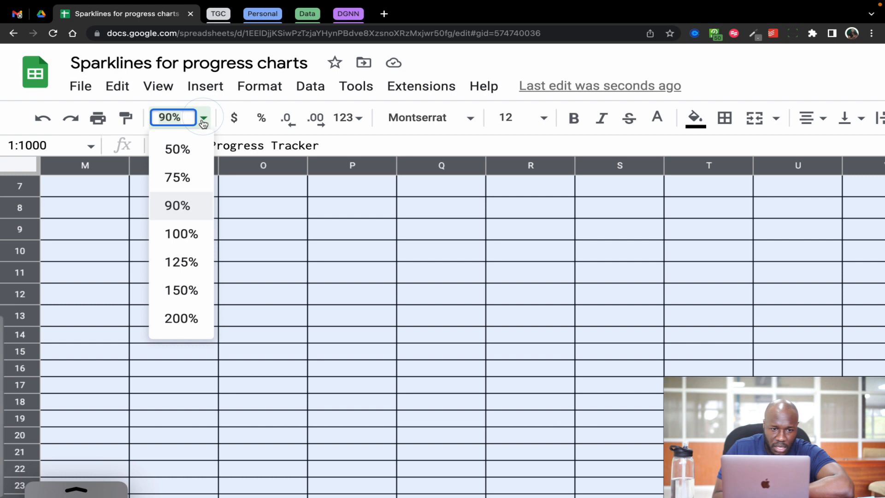
pyautogui.click(184, 235)
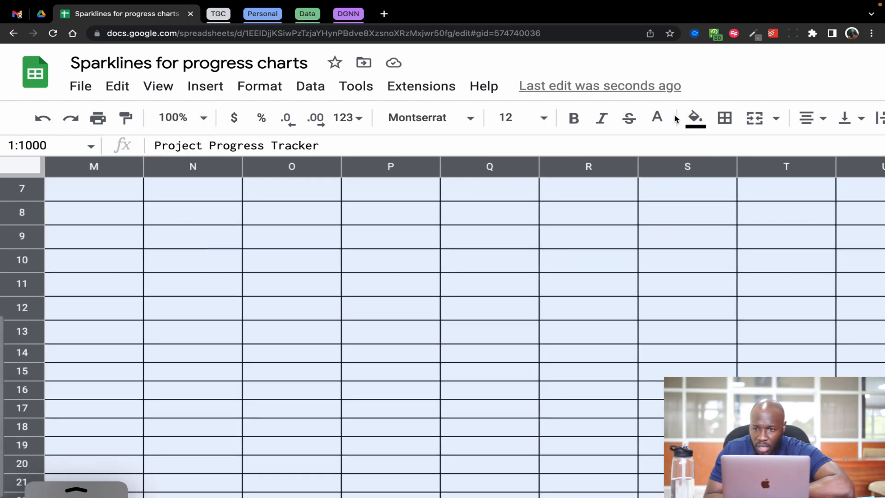
# Set the border color to white and apply it to all borders across the entire sheet.
pyautogui.click(727, 119)
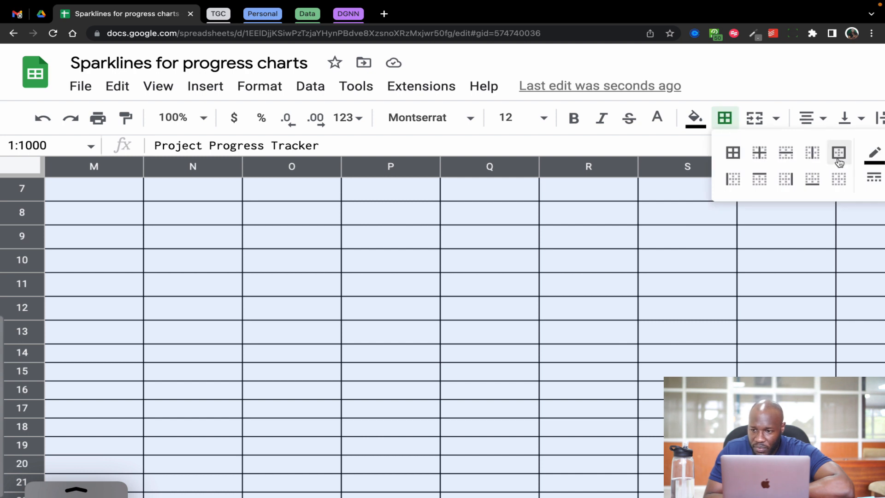
pyautogui.click(876, 155)
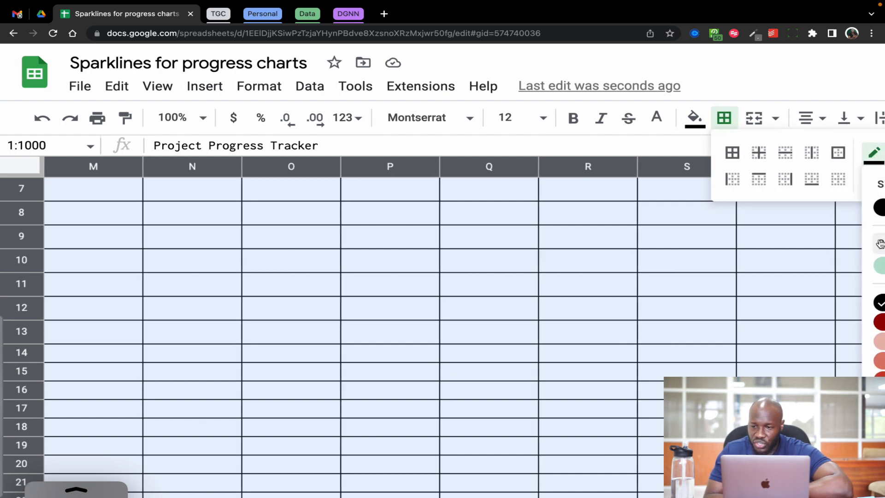
pyautogui.hscroll(5, 883, 225)
pyautogui.click(799, 213)
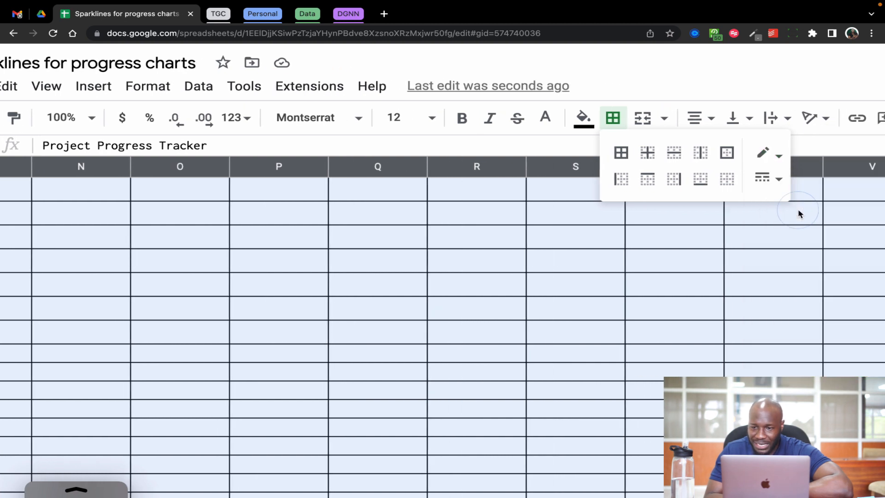
pyautogui.click(621, 153)
pyautogui.click(593, 340)
pyautogui.hscroll(-10, 593, 341)
pyautogui.scroll(5, 593, 340)
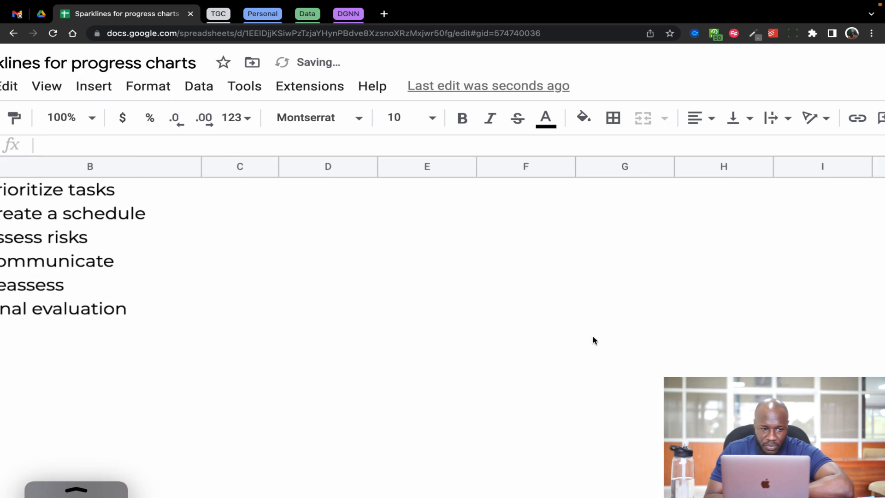
# View the task list at 50% zoom and return the zoom to 100%.
pyautogui.scroll(-1, 593, 340)
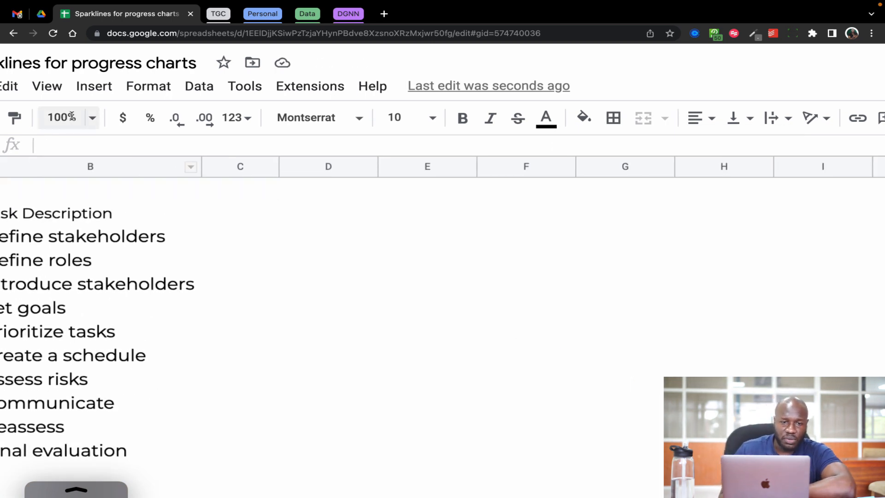
pyautogui.click(67, 117)
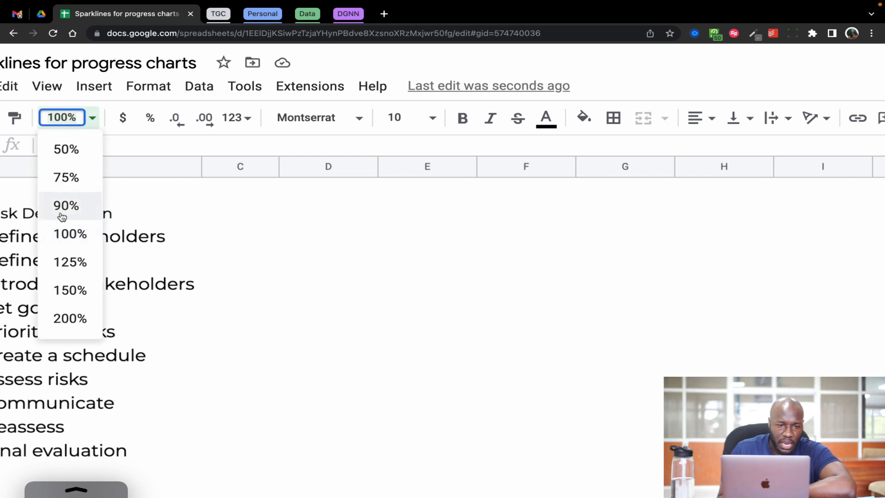
pyautogui.click(65, 148)
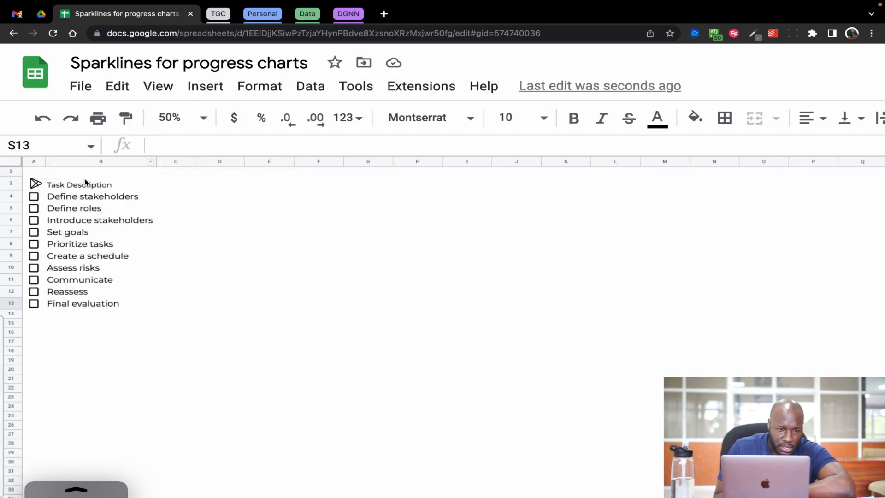
pyautogui.click(88, 199)
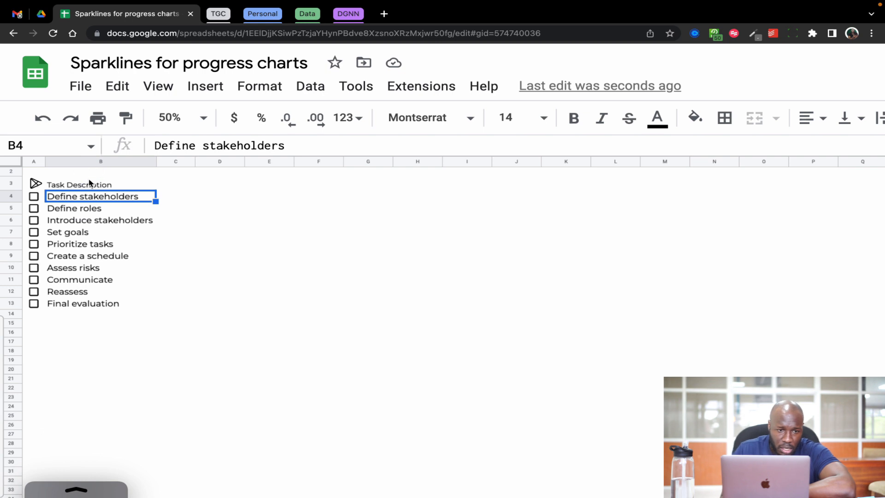
pyautogui.scroll(1, 89, 181)
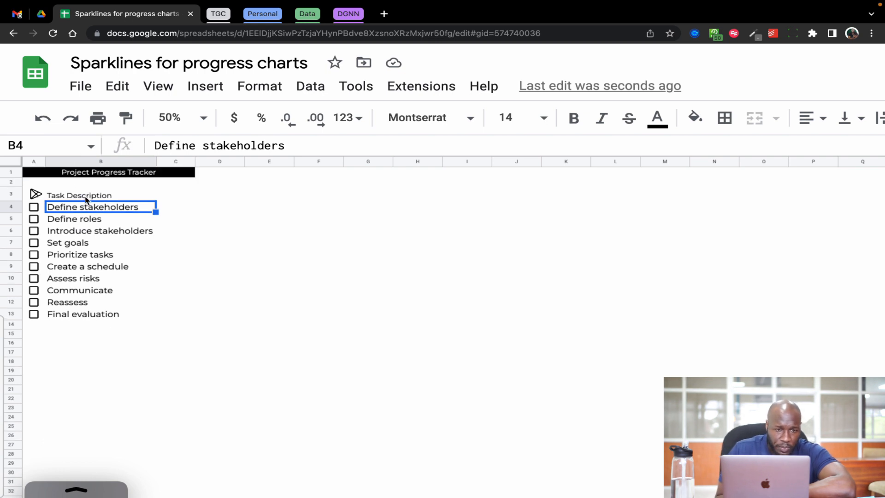
pyautogui.click(203, 118)
pyautogui.click(175, 235)
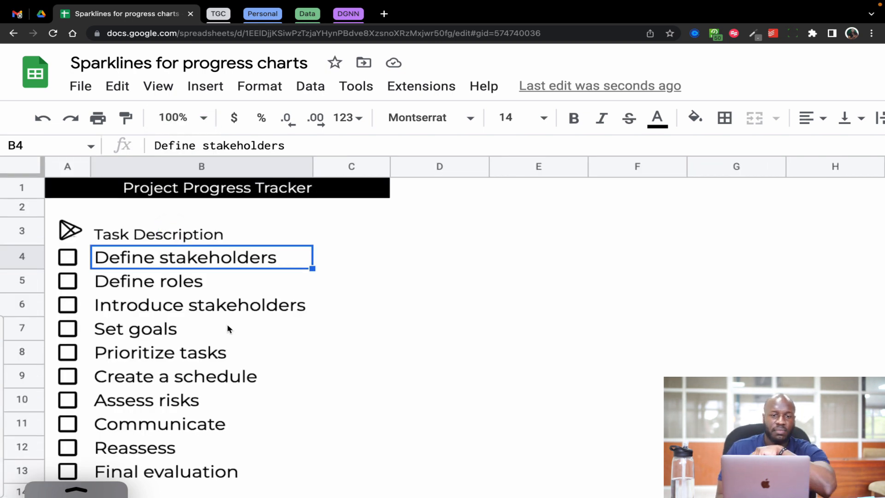
# Delete the existing checkboxes beside the task descriptions in A4:A13.
pyautogui.scroll(-1, 229, 329)
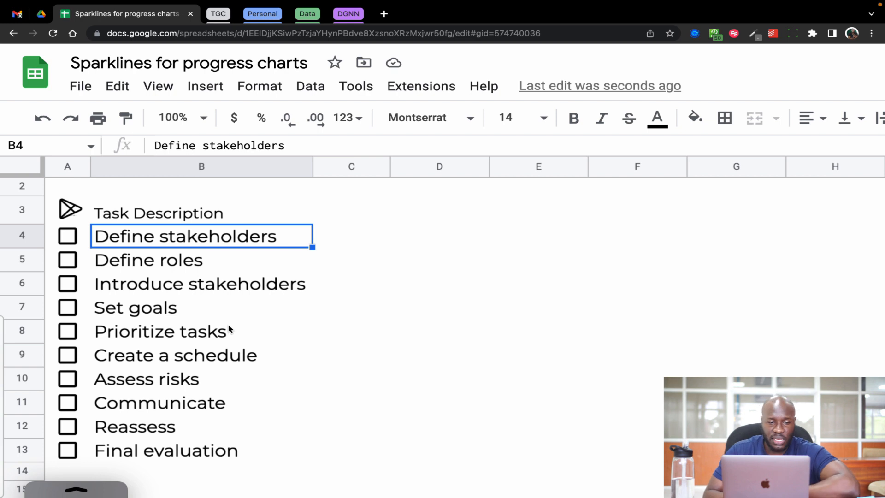
pyautogui.moveTo(51, 240); pyautogui.dragTo(53, 447)
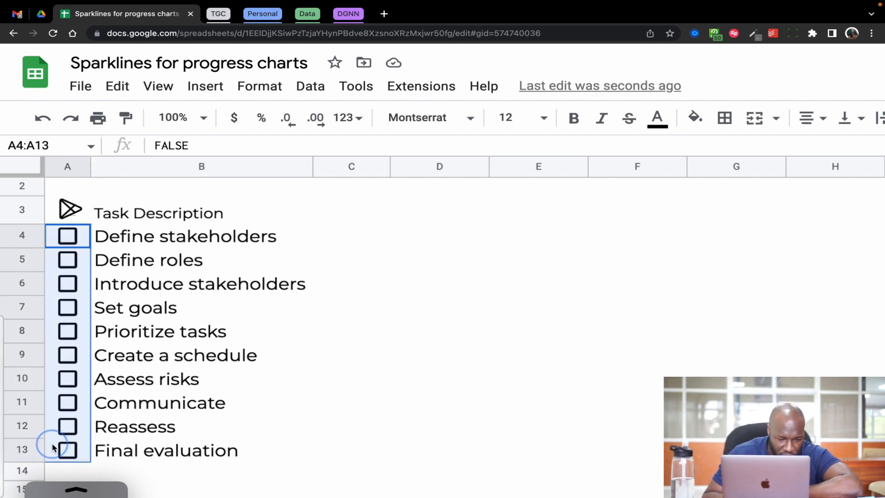
pyautogui.press('Delete')
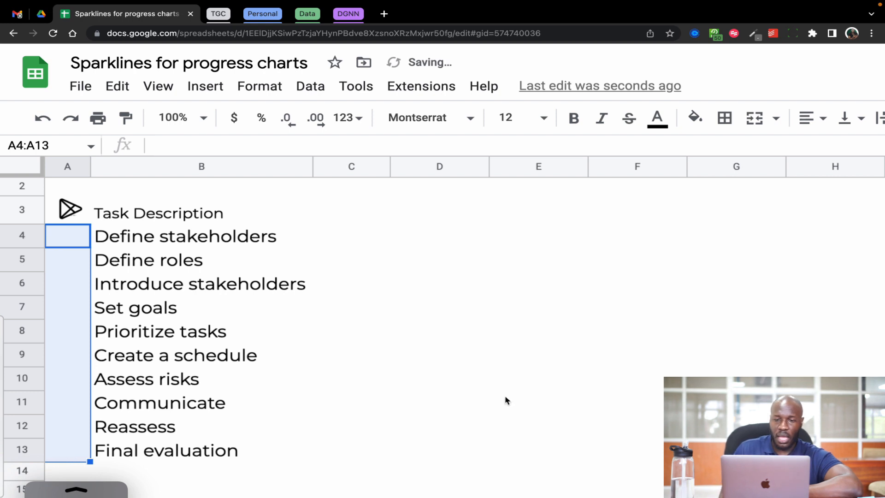
pyautogui.click(502, 363)
pyautogui.scroll(1, 152, 332)
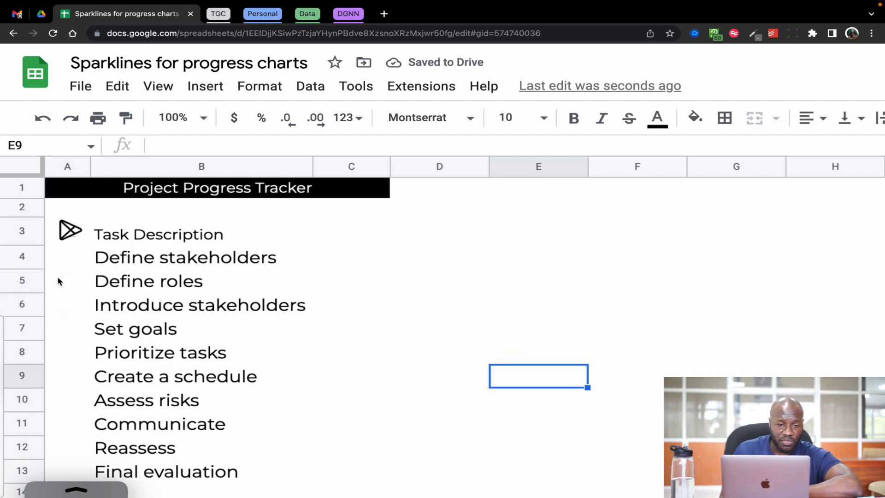
# Insert checkboxes in A4:A13, one beside each task description.
pyautogui.moveTo(67, 258); pyautogui.dragTo(75, 471)
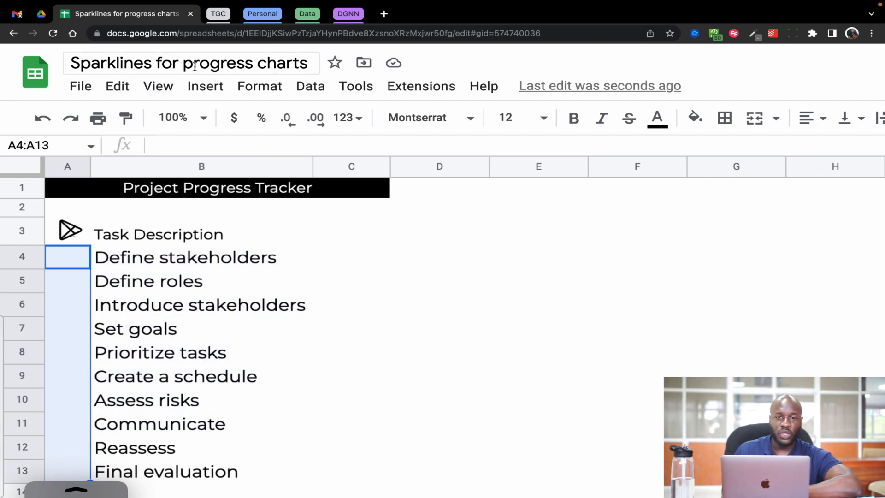
pyautogui.click(217, 91)
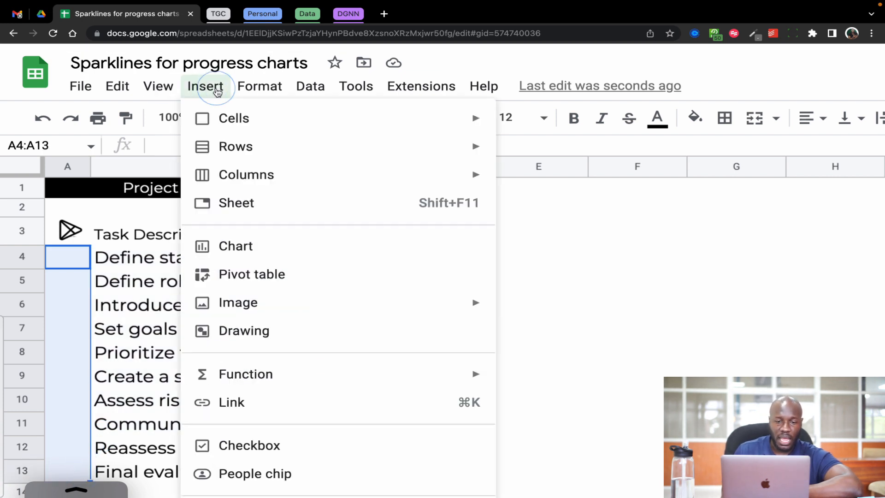
pyautogui.click(249, 444)
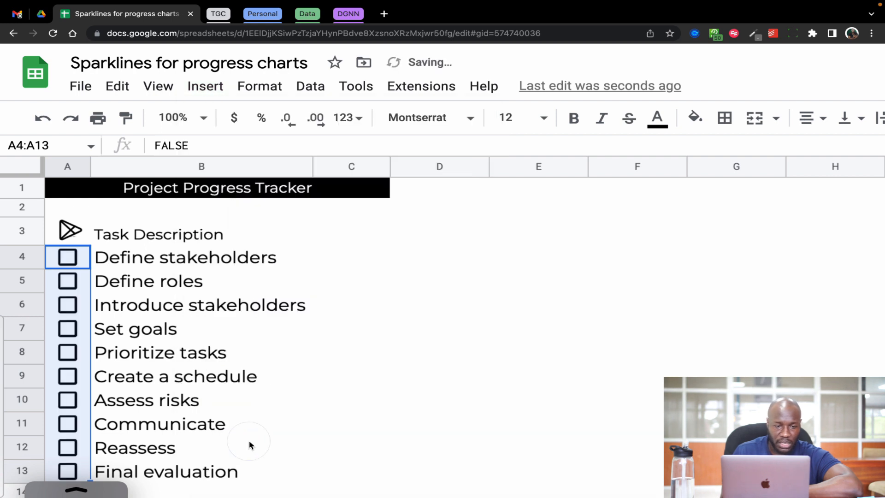
pyautogui.scroll(-1, 282, 385)
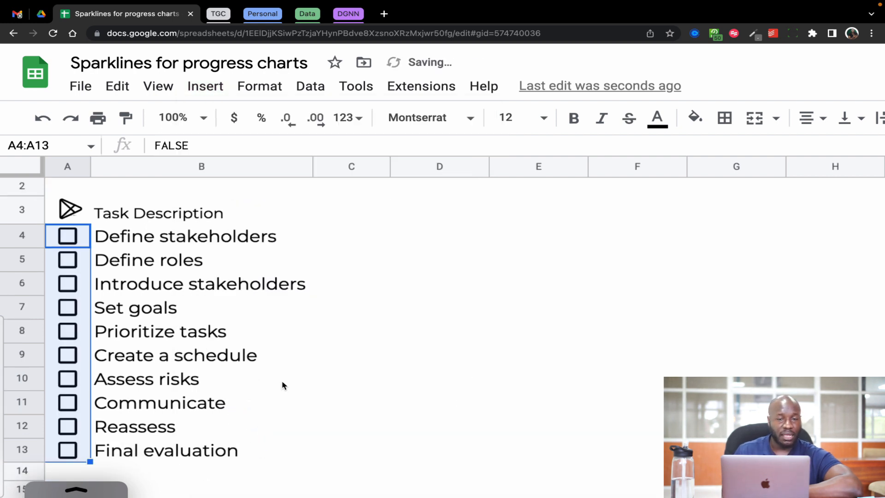
pyautogui.click(235, 270)
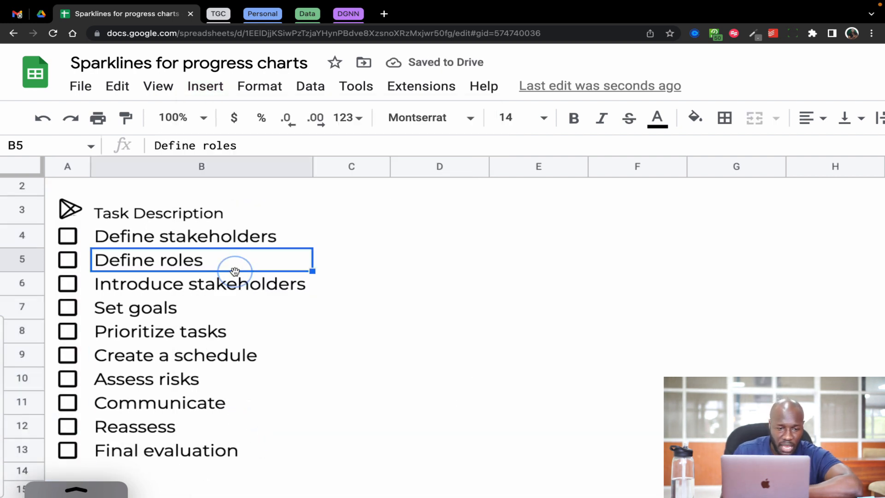
pyautogui.scroll(1, 235, 273)
pyautogui.click(62, 211)
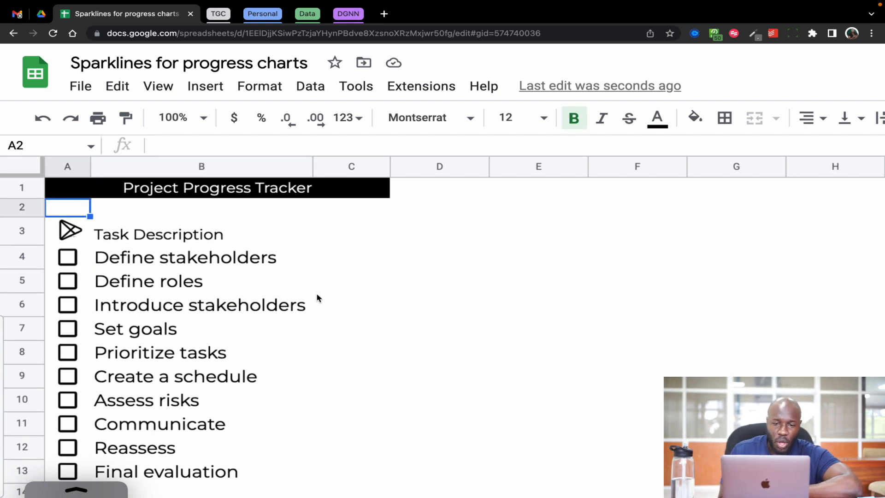
pyautogui.click(366, 213)
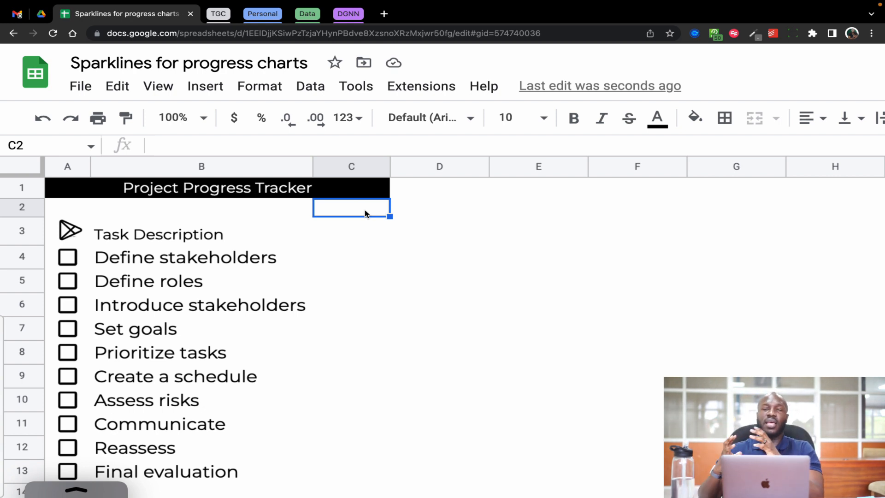
# Tick the checkboxes for the first three tasks, and untick Define roles and Introduce stakeholders again.
pyautogui.click(70, 261)
pyautogui.click(68, 281)
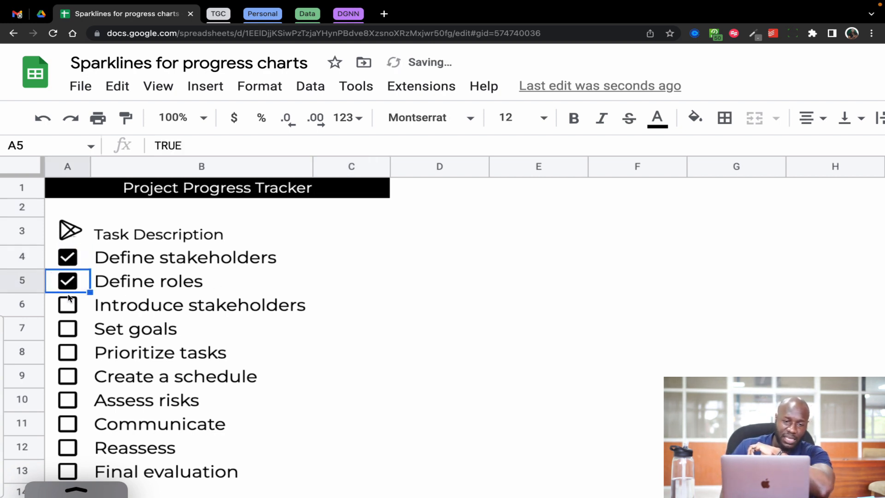
pyautogui.click(68, 305)
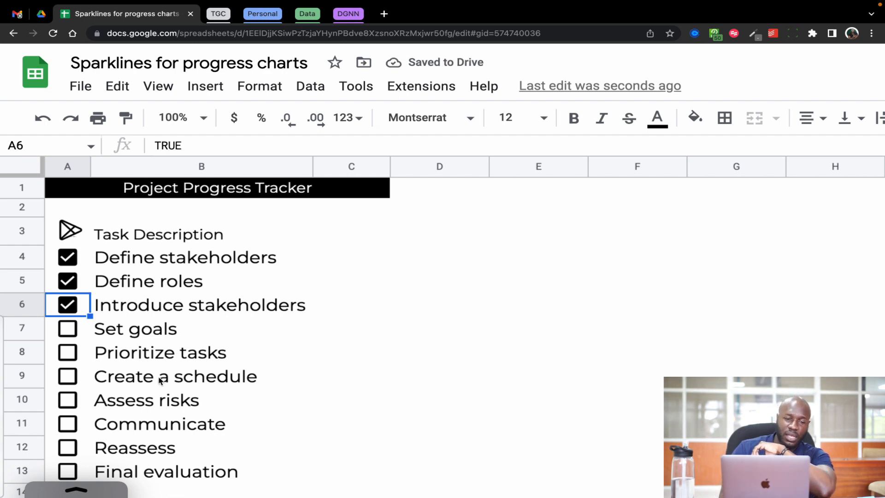
pyautogui.click(68, 284)
pyautogui.click(68, 305)
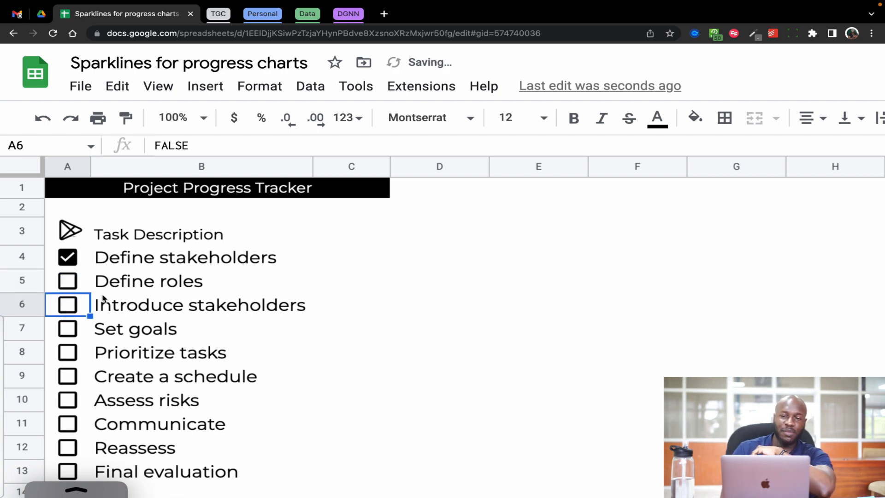
# Toggle the Define stakeholders checkbox to examine its underlying cell value when ticked and when unticked, leaving it unticked.
pyautogui.click(363, 207)
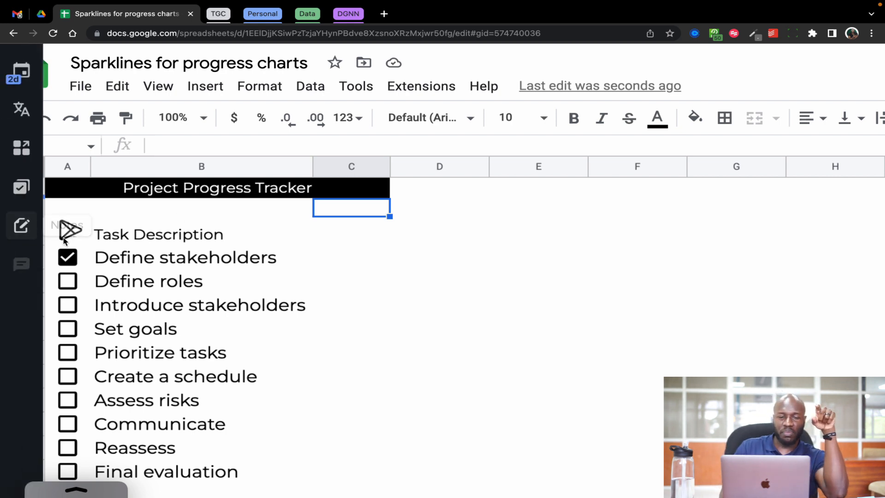
pyautogui.click(69, 258)
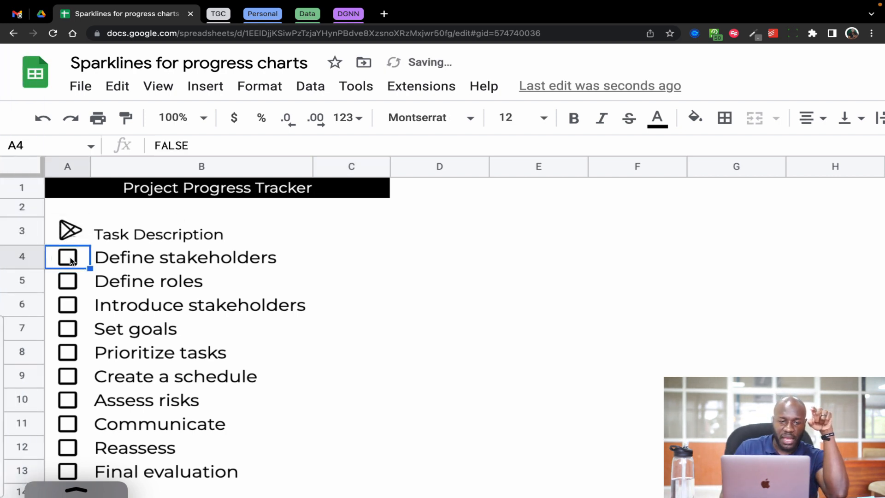
pyautogui.click(69, 258)
pyautogui.moveTo(196, 147); pyautogui.dragTo(148, 147)
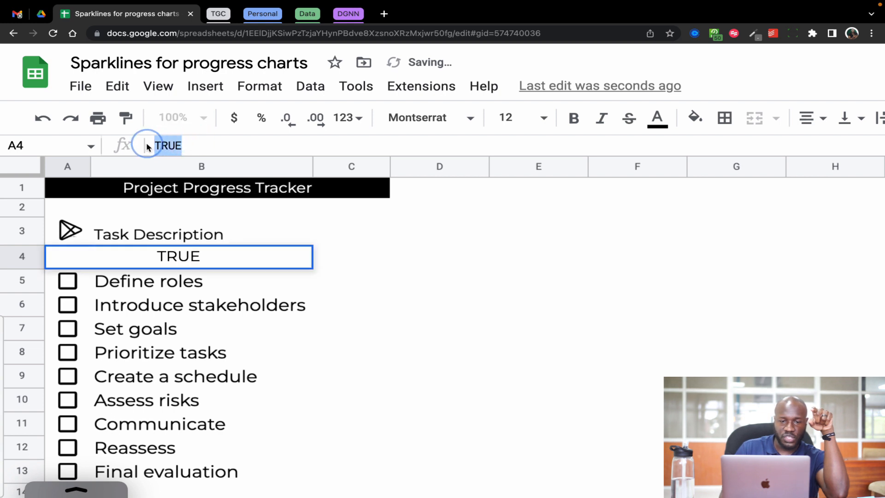
pyautogui.click(437, 336)
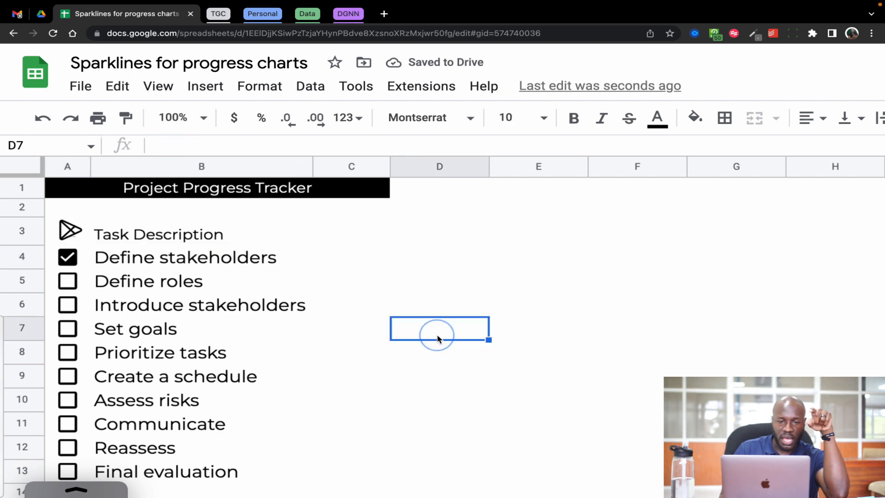
pyautogui.click(67, 258)
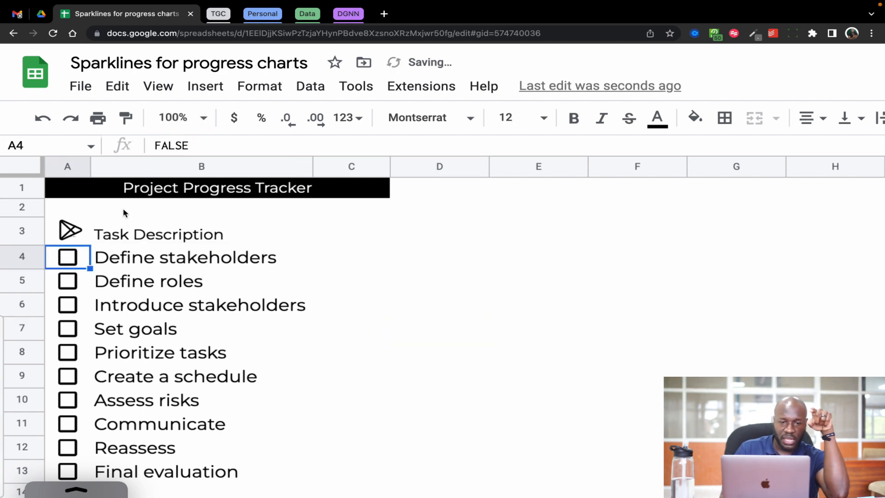
pyautogui.click(196, 144)
pyautogui.moveTo(195, 144); pyautogui.dragTo(138, 144)
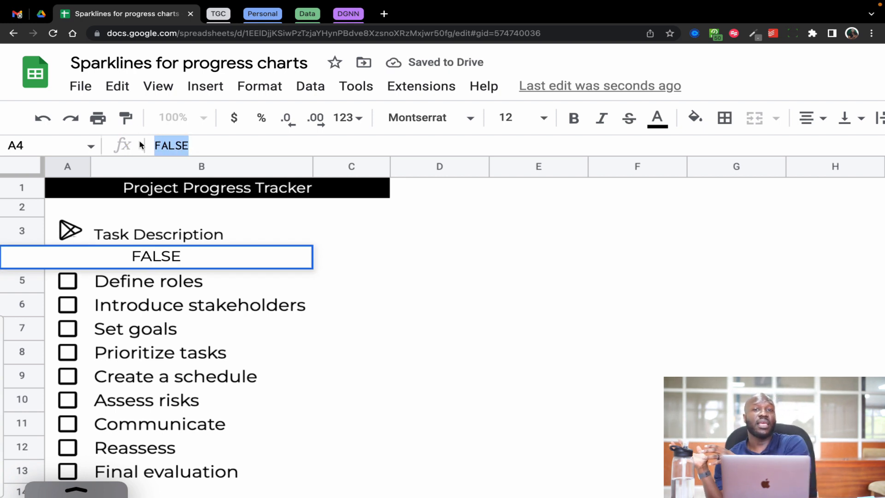
pyautogui.click(426, 237)
# Begin a formula in C2 that counts the ticked checkboxes, =COUNTIF(A4:A13,true).
pyautogui.click(343, 212)
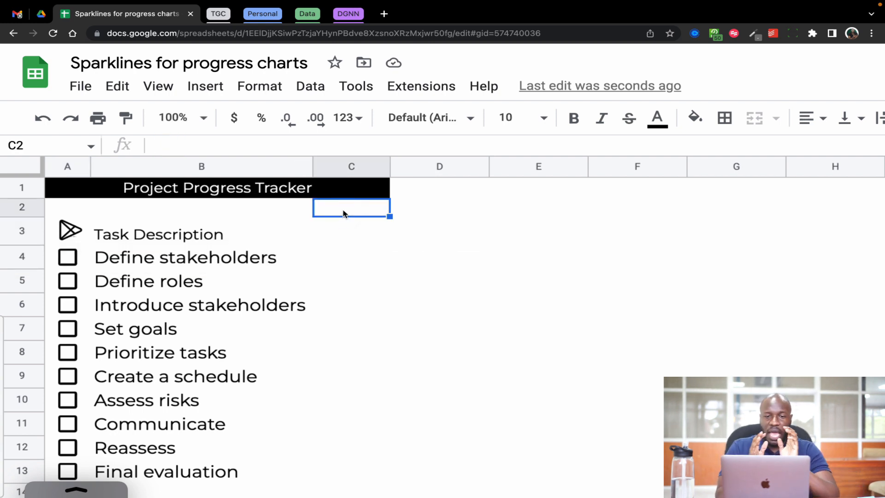
pyautogui.write('=countif')
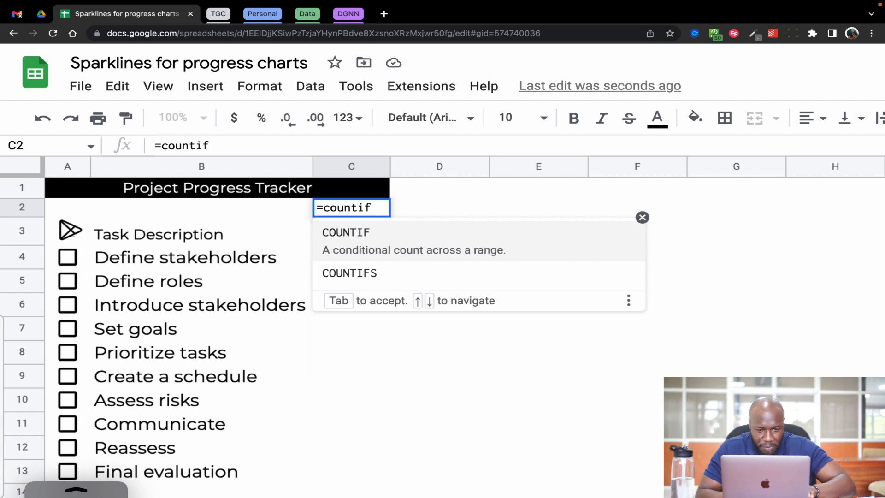
pyautogui.press('Tab')
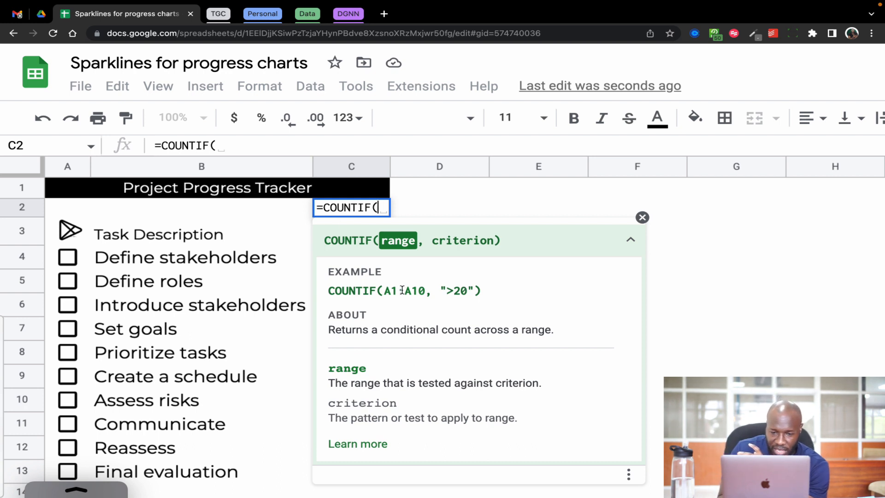
pyautogui.click(386, 291)
pyautogui.moveTo(386, 292); pyautogui.dragTo(468, 292)
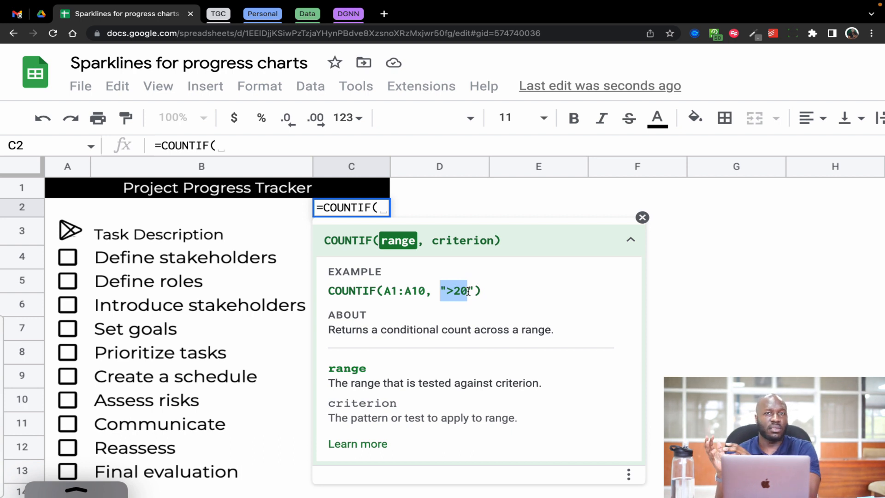
pyautogui.click(53, 263)
pyautogui.moveTo(53, 265); pyautogui.dragTo(71, 470)
pyautogui.write(',true')
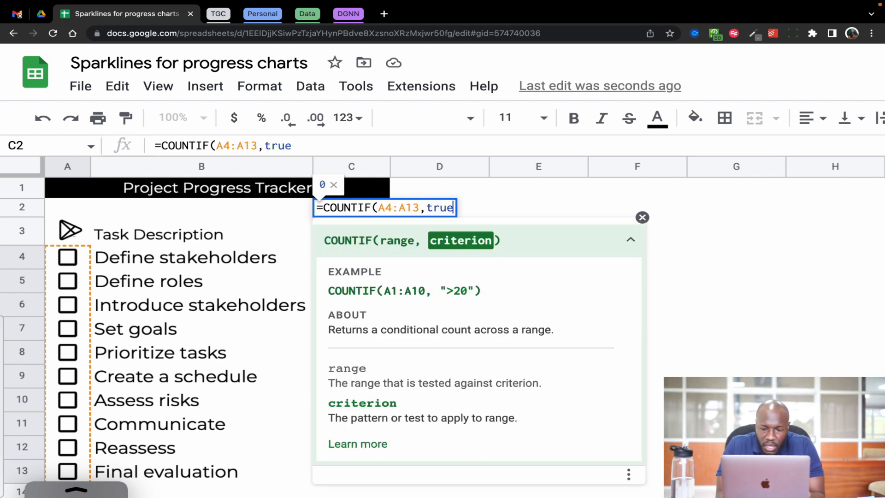
pyautogui.write(')')
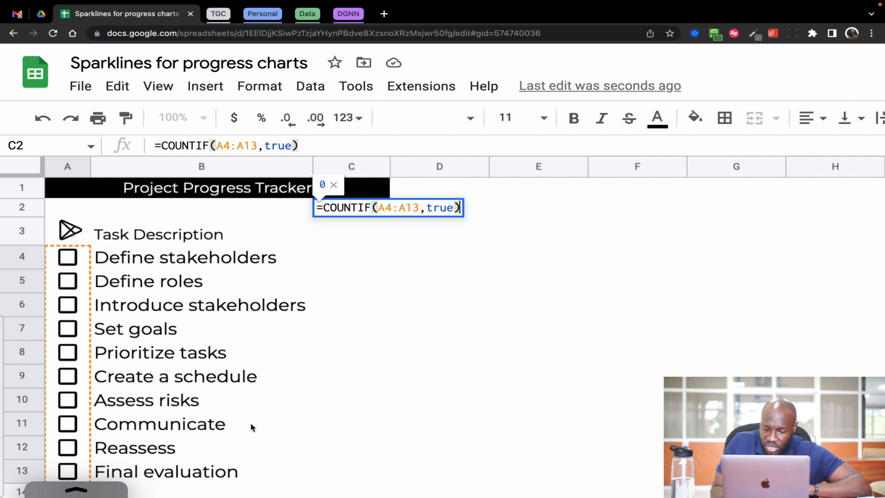
# Complete the C2 formula by dividing the count by COUNTA(A4:A13), and enter it.
pyautogui.write('/')
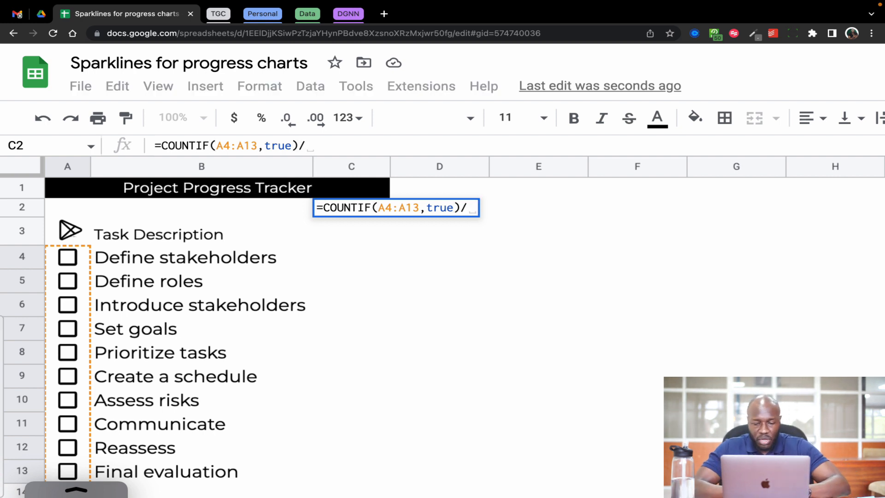
pyautogui.write('counta')
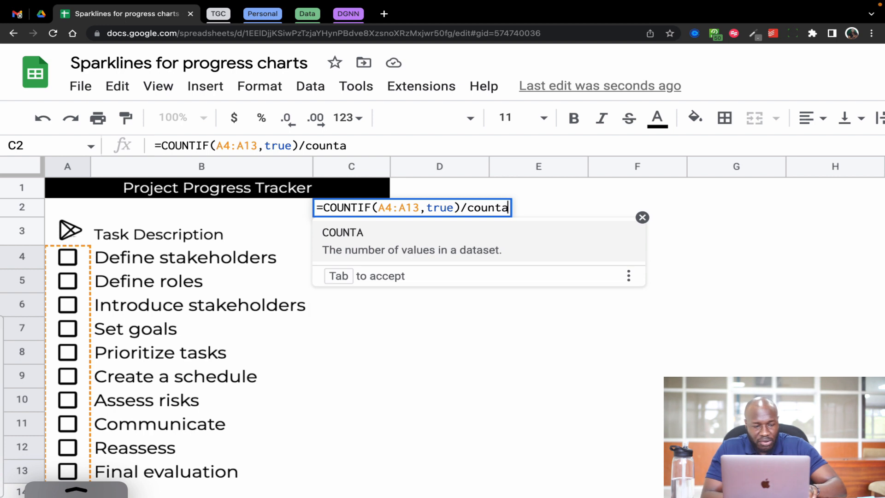
pyautogui.press('Tab')
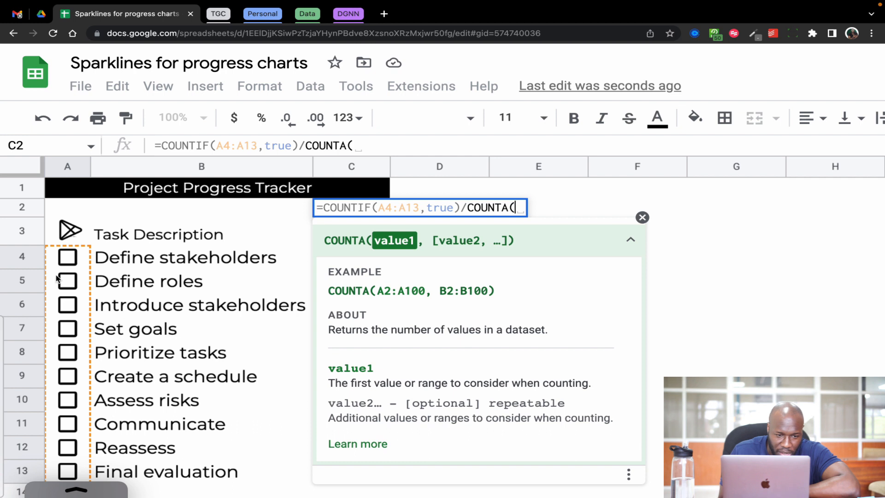
pyautogui.moveTo(56, 258); pyautogui.dragTo(56, 466)
pyautogui.write(')')
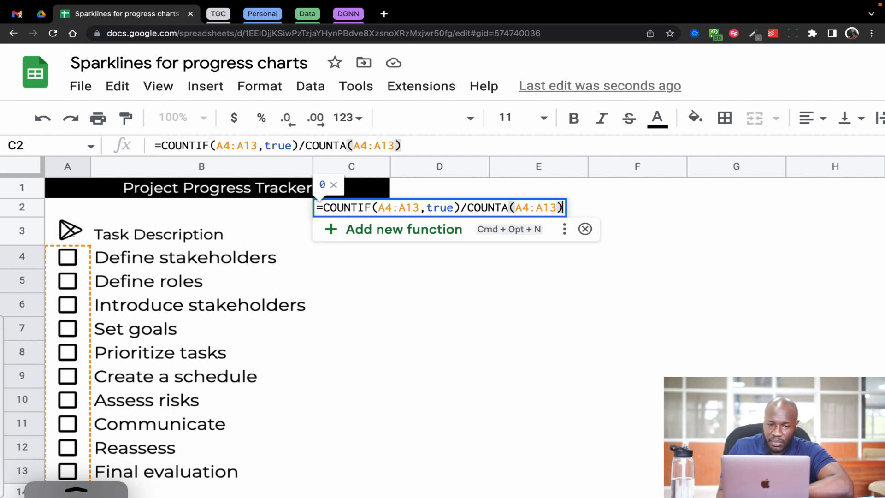
pyautogui.press('Return')
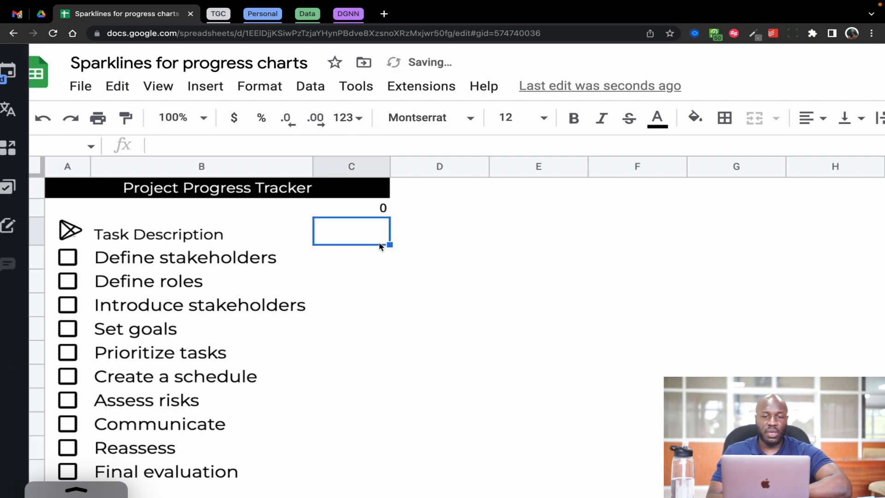
# Format the progress value in C2 as a percentage with no decimal places.
pyautogui.click(354, 209)
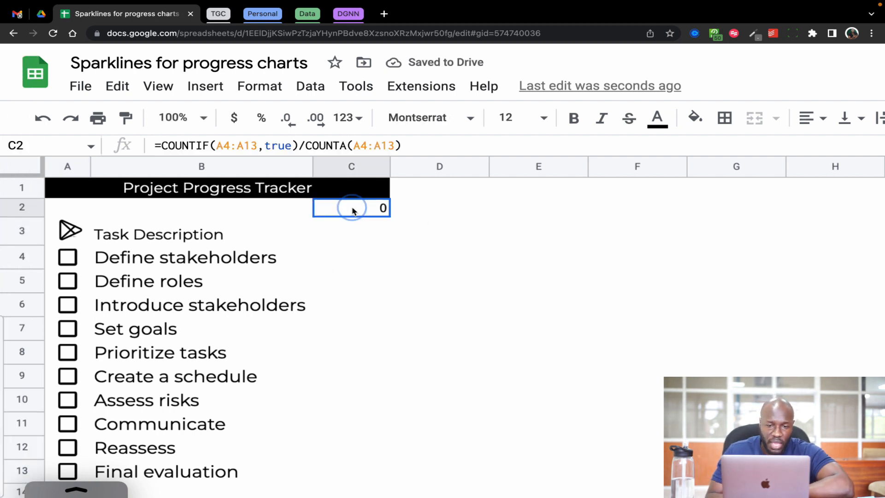
pyautogui.click(263, 119)
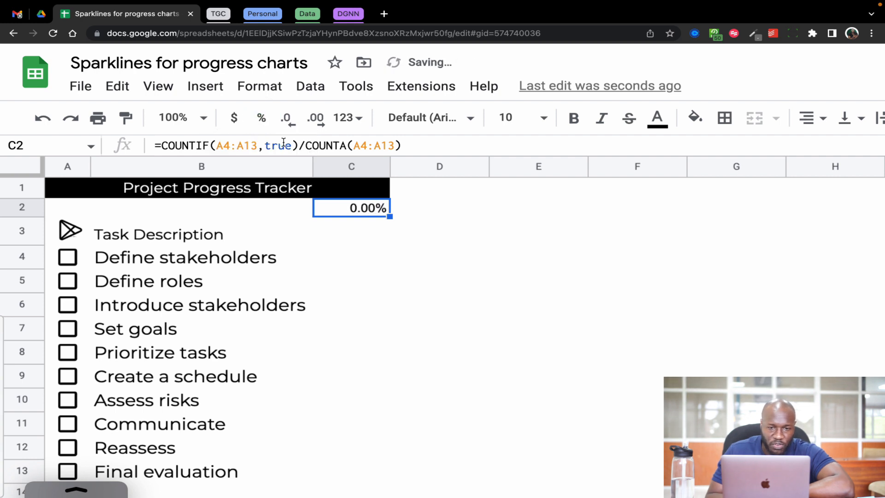
pyautogui.click(289, 120)
pyautogui.click(289, 121)
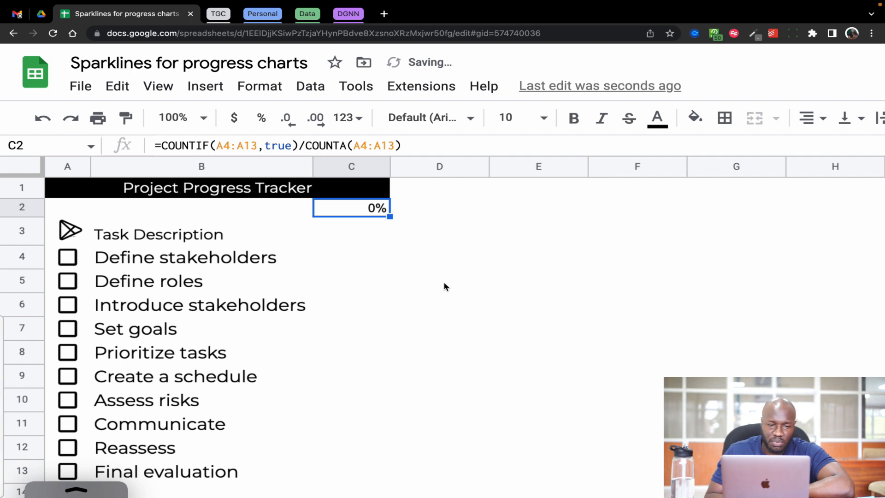
# Tick the checkboxes for Define stakeholders, Define roles and Introduce stakeholders.
pyautogui.click(68, 258)
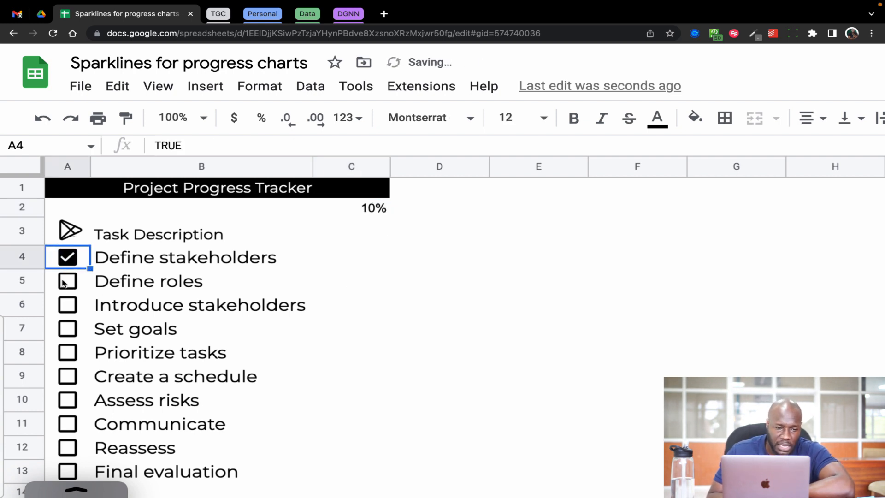
pyautogui.click(65, 284)
pyautogui.click(68, 309)
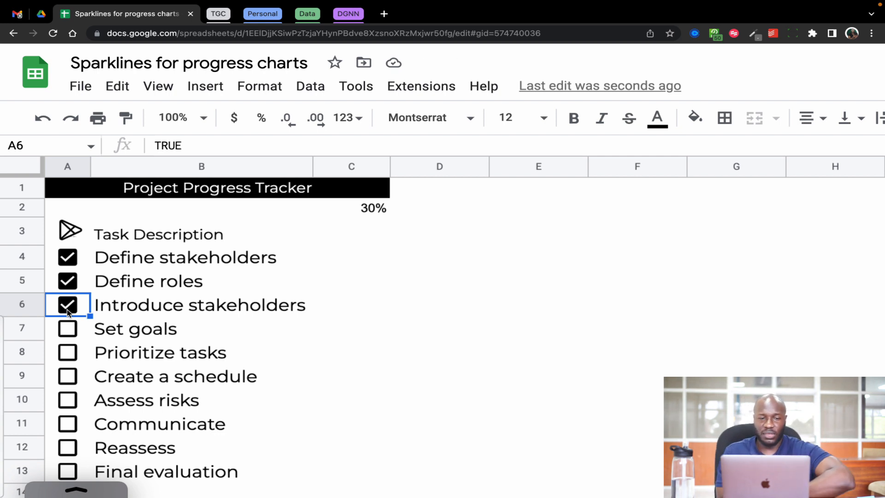
# Set the font of the percentage in C2 to Montserrat at size 12.
pyautogui.click(364, 210)
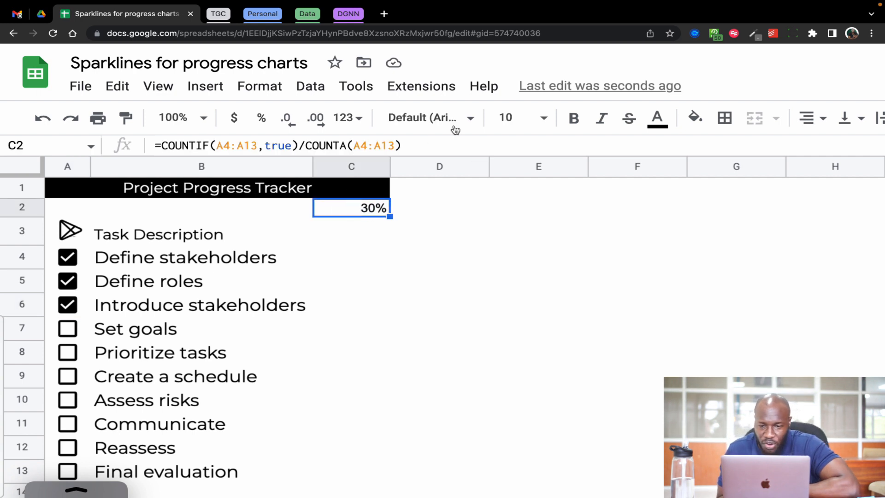
pyautogui.click(468, 121)
pyautogui.click(462, 300)
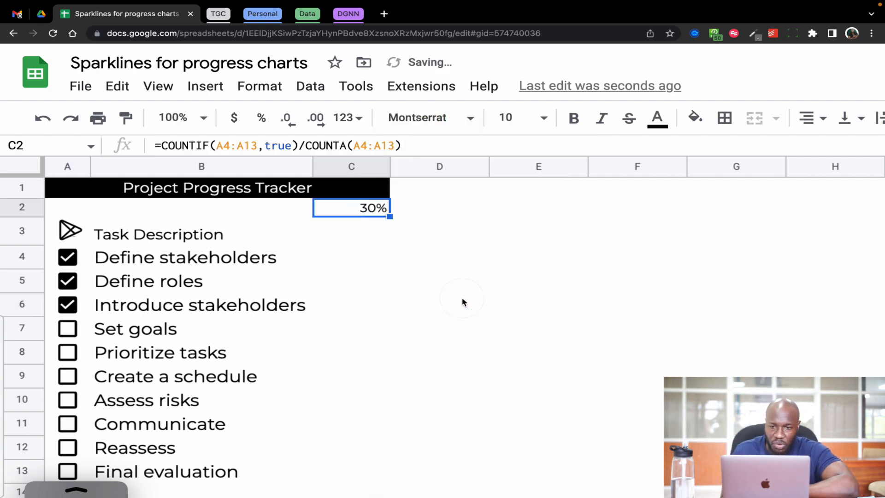
pyautogui.click(534, 117)
pyautogui.click(507, 317)
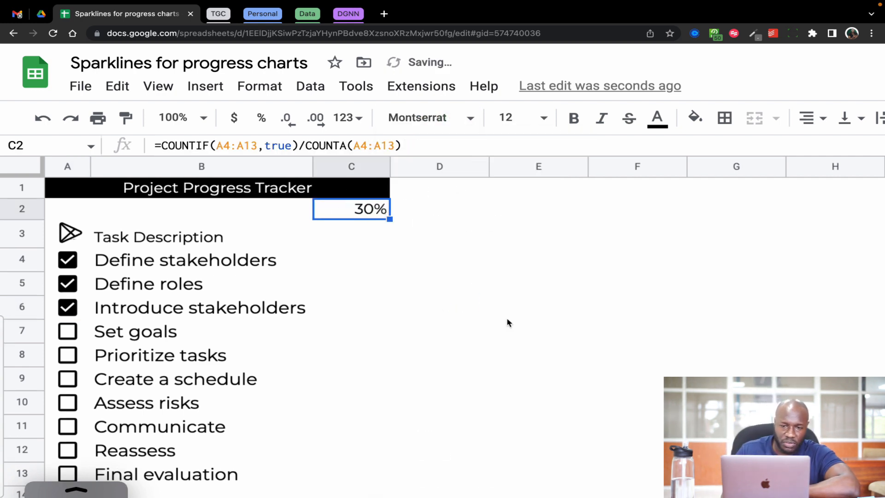
pyautogui.click(369, 364)
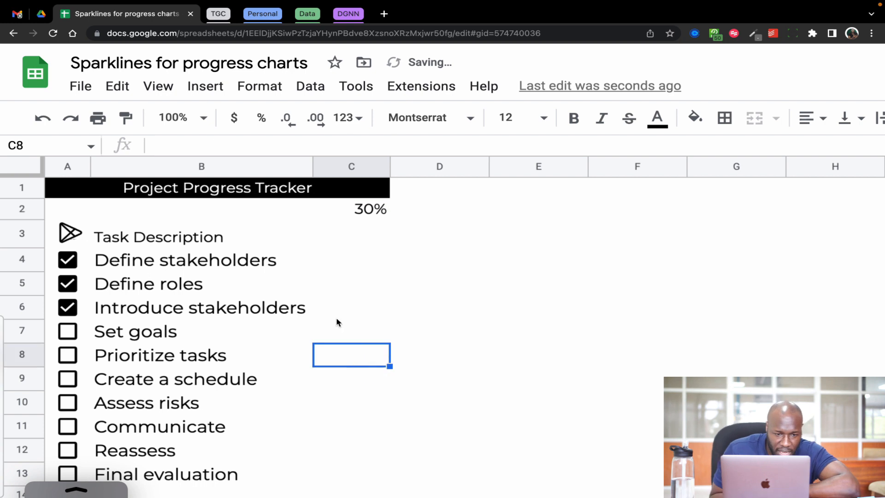
pyautogui.click(188, 208)
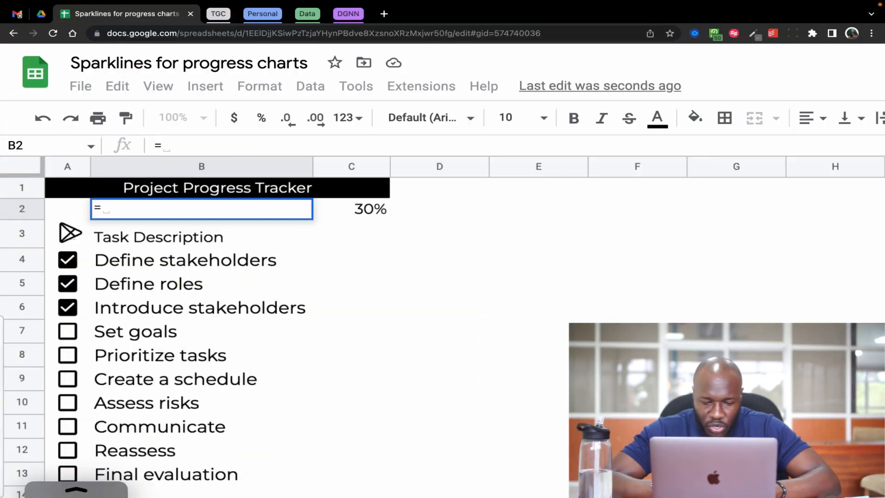
pyautogui.write('spark')
pyautogui.press('Tab')
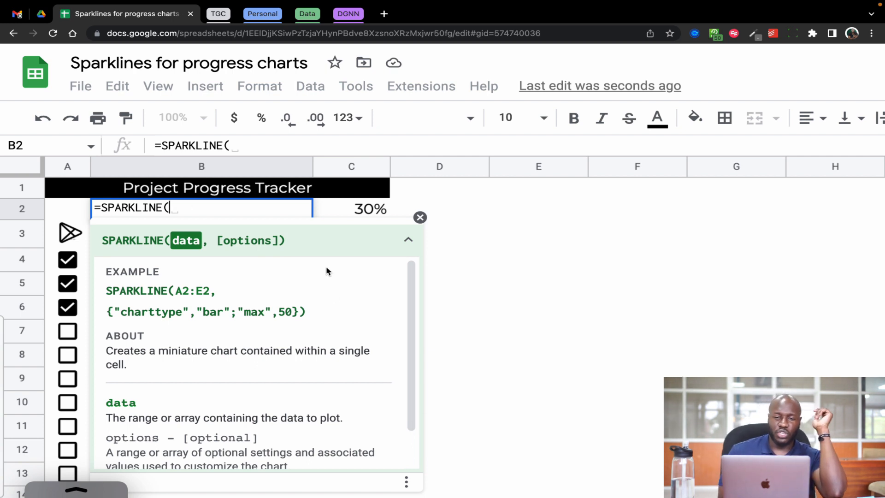
pyautogui.moveTo(108, 293); pyautogui.dragTo(310, 315)
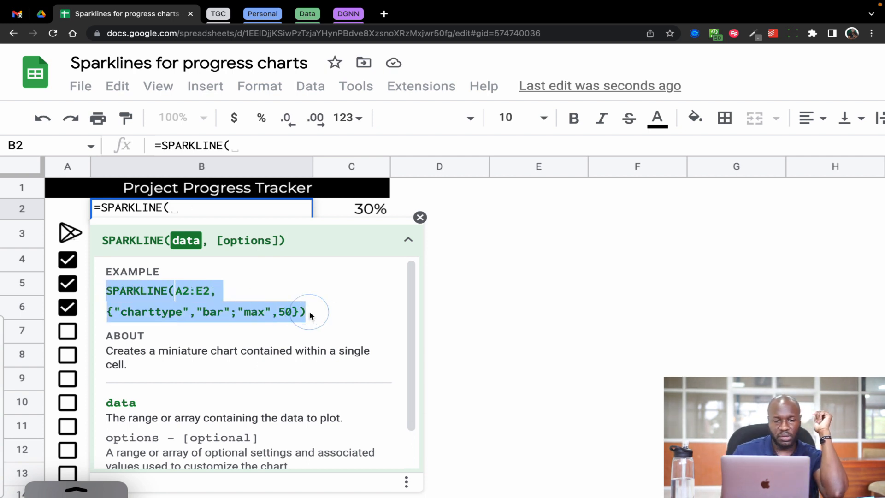
pyautogui.click(276, 332)
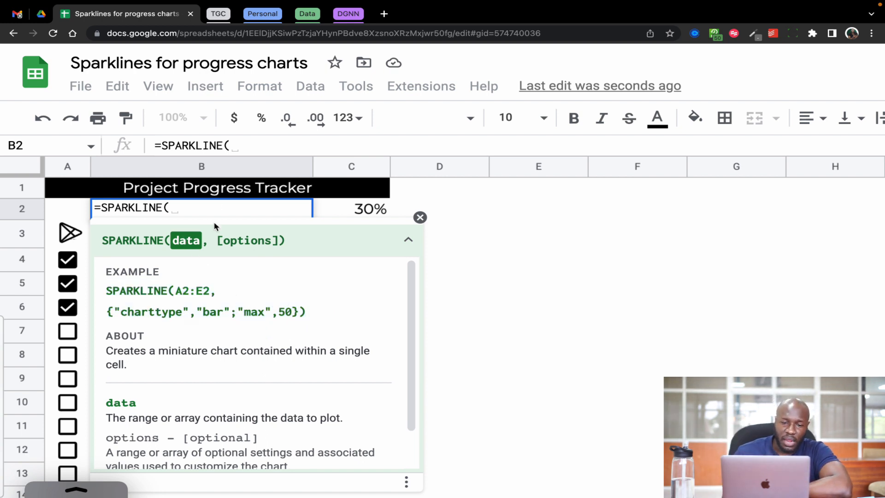
pyautogui.moveTo(217, 240); pyautogui.dragTo(277, 240)
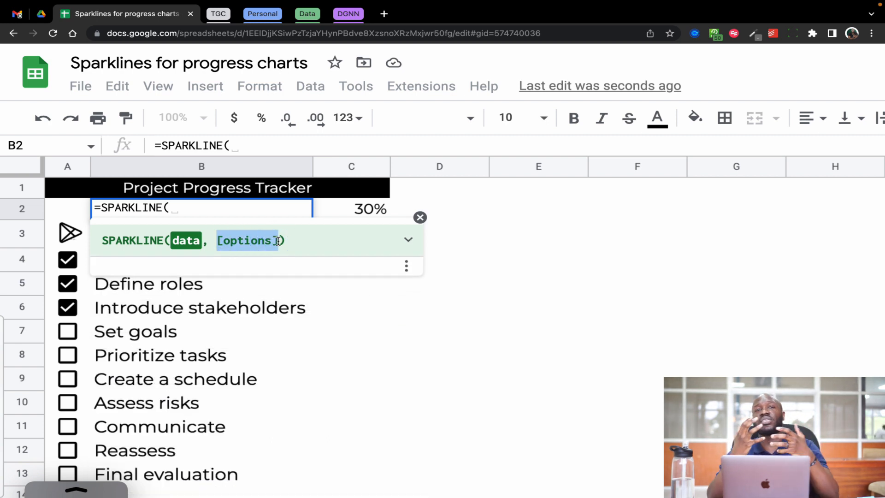
pyautogui.click(408, 241)
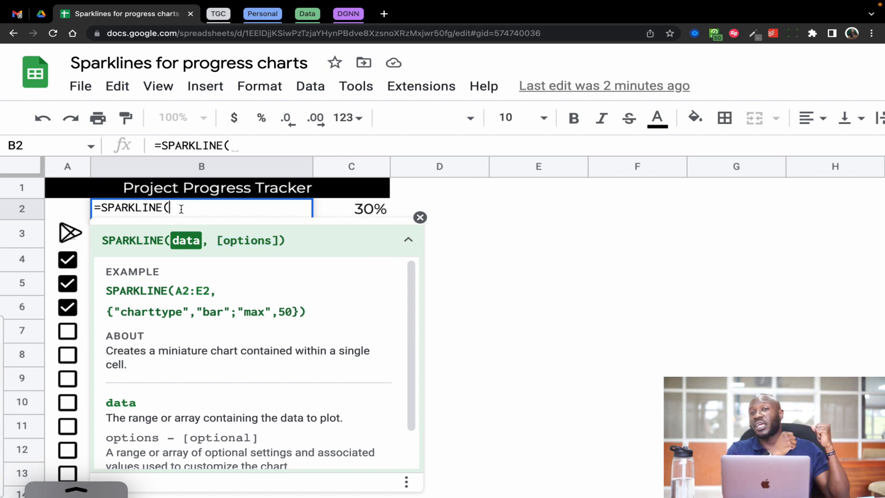
pyautogui.click(346, 214)
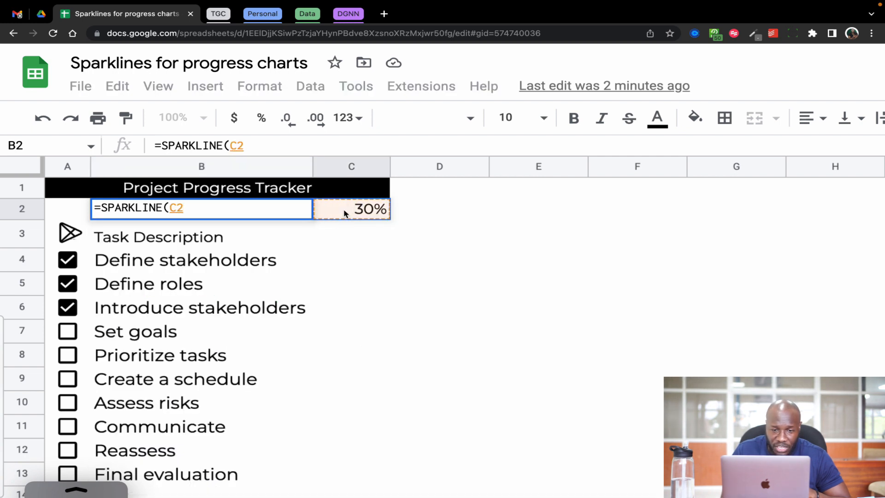
pyautogui.press('Escape')
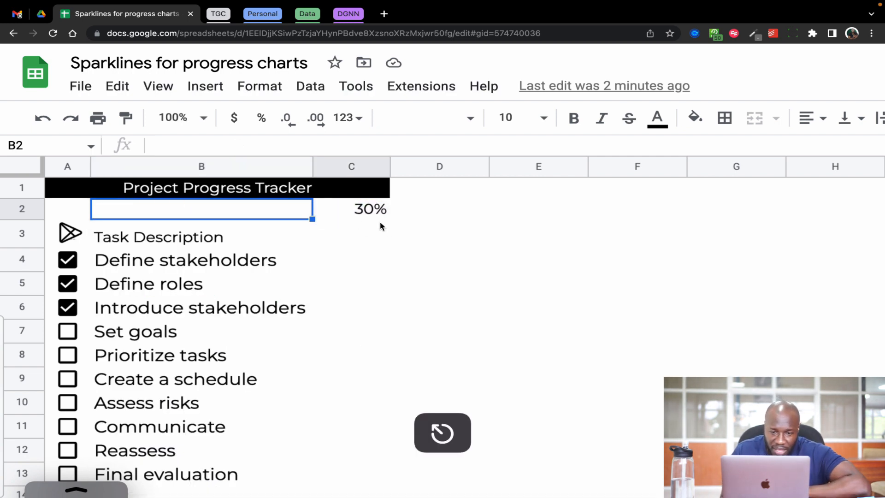
# Copy the COUNTIF(A4:A13,true) part of the formula in C2 and leave the cell without changing it.
pyautogui.click(350, 210)
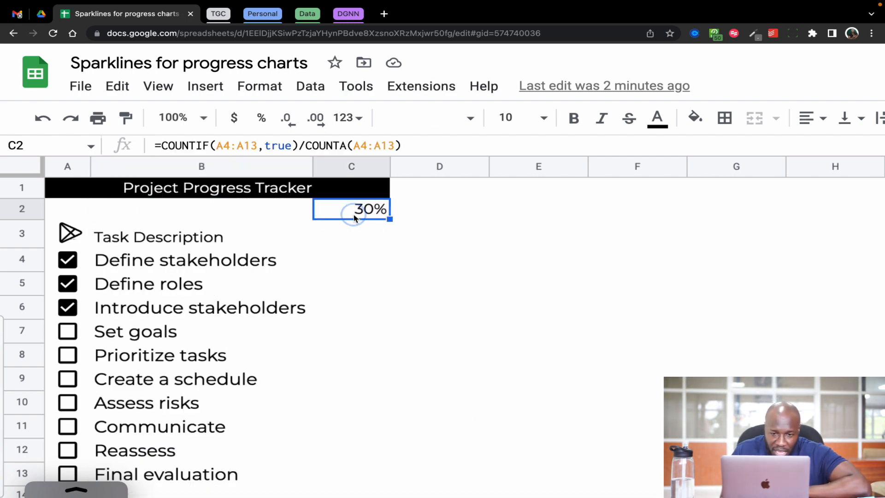
pyautogui.click(162, 146)
pyautogui.moveTo(162, 146); pyautogui.dragTo(297, 147)
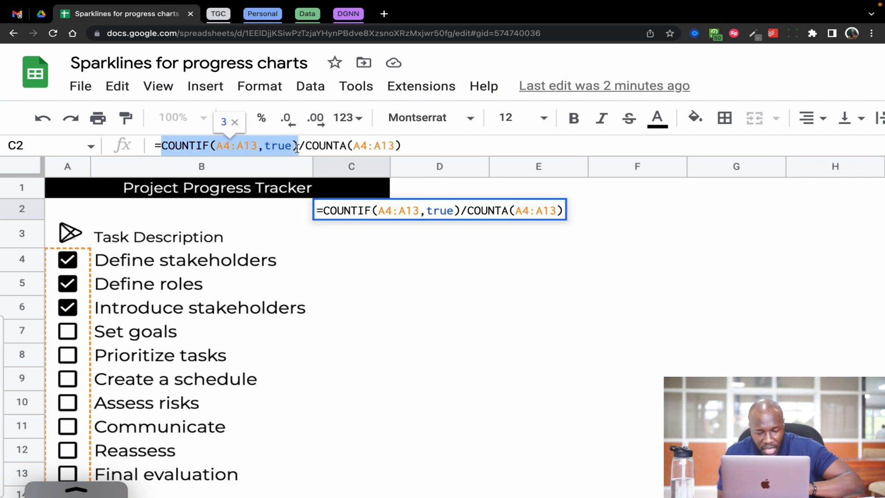
pyautogui.press('super+c')
pyautogui.click(395, 307)
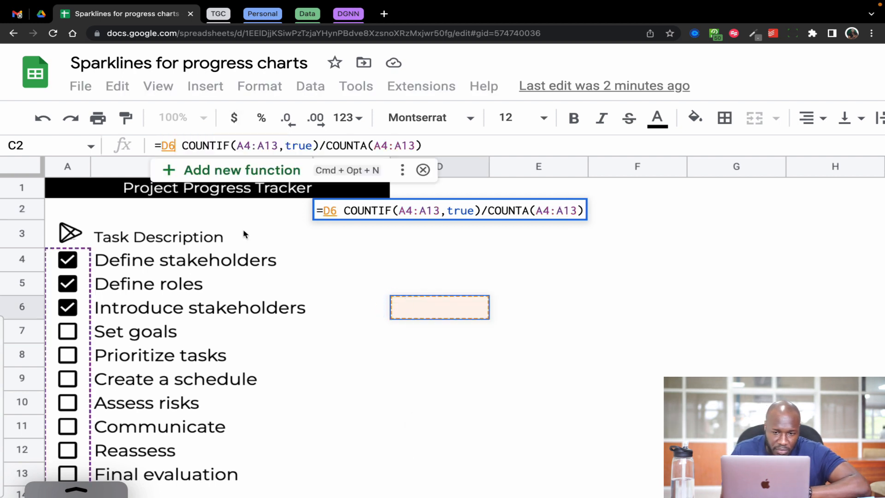
pyautogui.press('Escape')
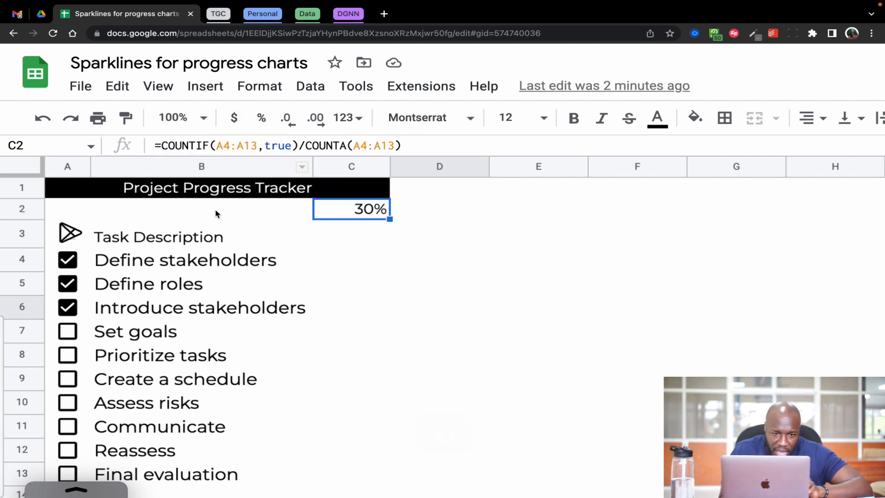
# Start a SPARKLINE formula in B2 with the copied COUNTIF(A4:A13,true) as its data argument, followed by a comma.
pyautogui.click(216, 213)
pyautogui.write('=sparkl')
pyautogui.press('Tab')
pyautogui.press('super+v')
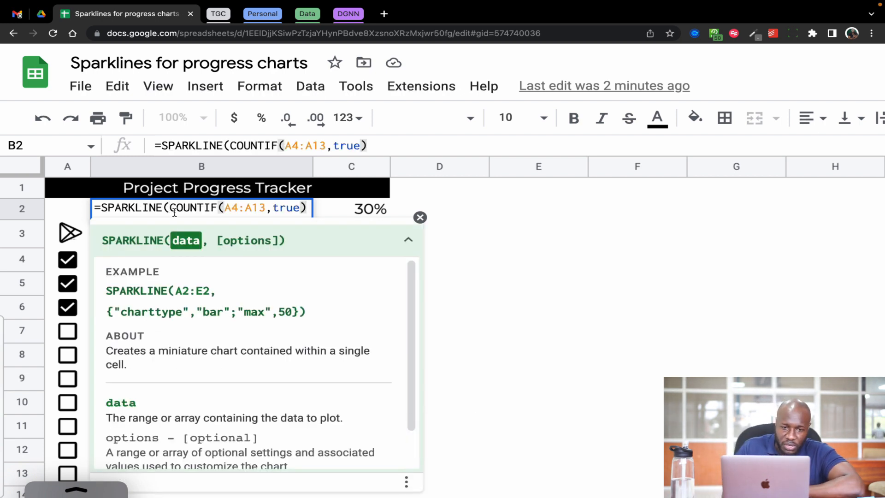
pyautogui.moveTo(170, 210); pyautogui.dragTo(296, 210)
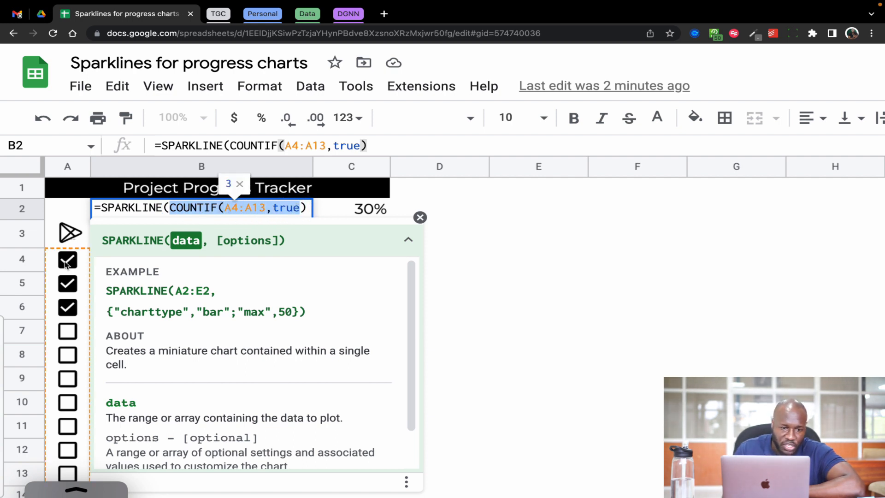
pyautogui.click(301, 209)
pyautogui.press('Right')
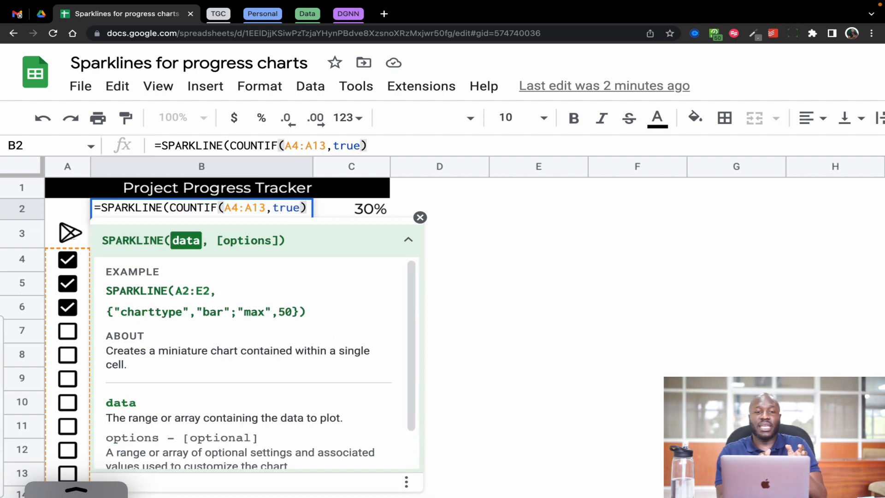
pyautogui.write(',')
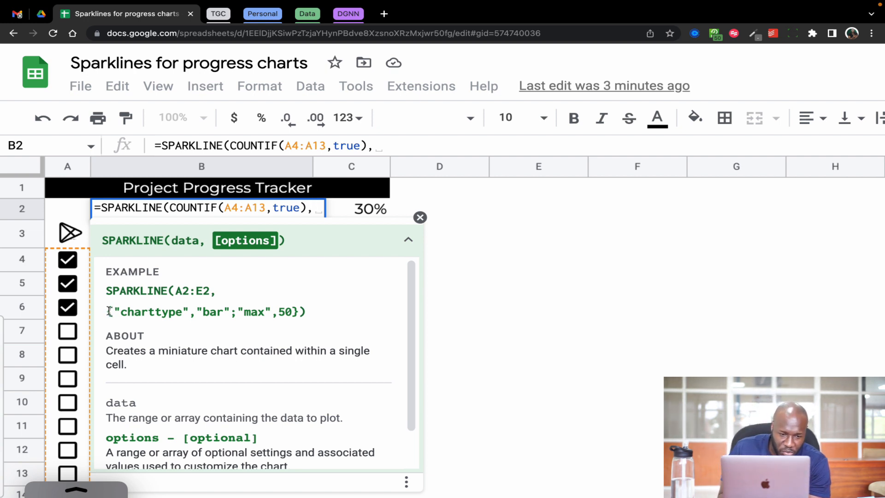
# Open the options array of the B2 SPARKLINE formula and add the pair "charttype","bar".
pyautogui.moveTo(109, 312); pyautogui.dragTo(251, 311)
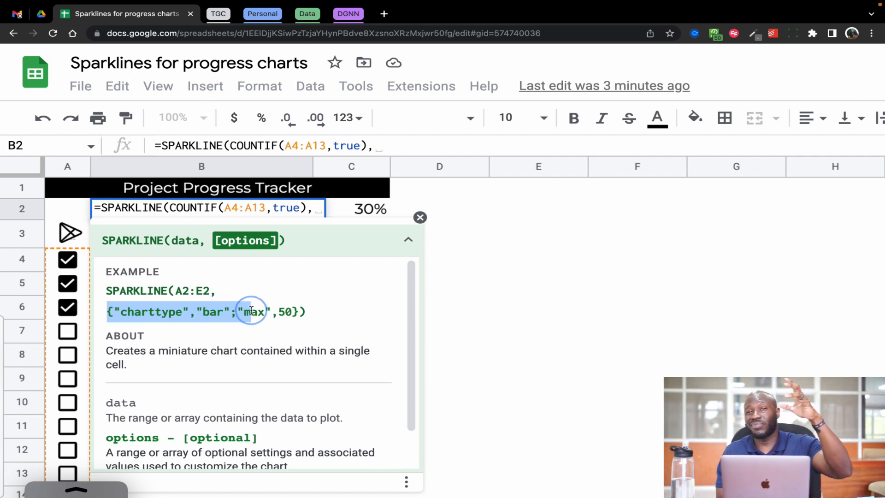
pyautogui.moveTo(252, 311); pyautogui.dragTo(301, 309)
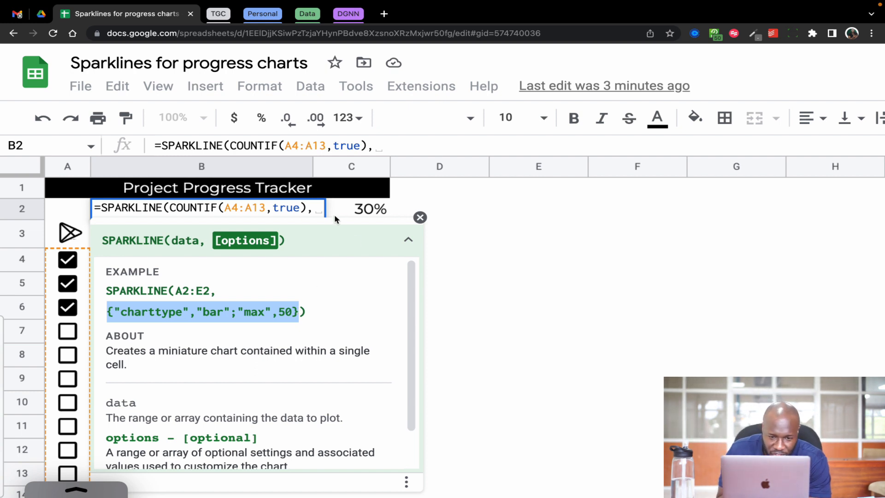
pyautogui.click(318, 212)
pyautogui.write('{')
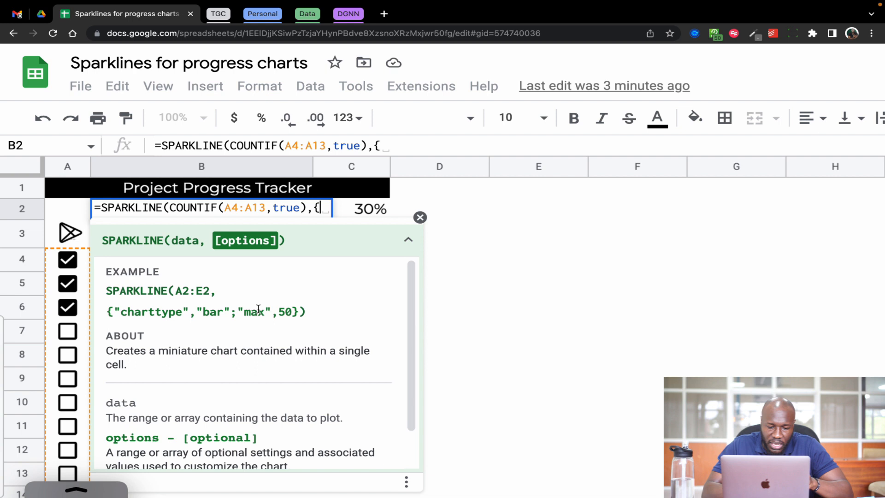
pyautogui.write('"charttype"')
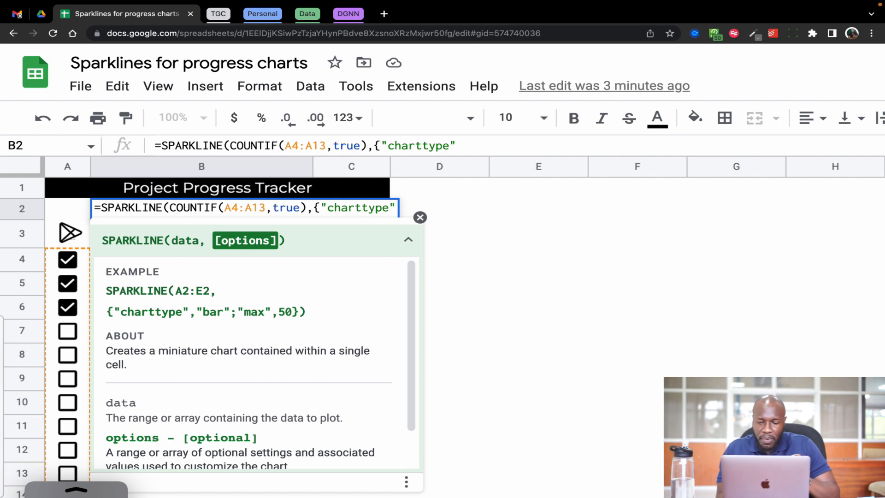
pyautogui.write(', ')
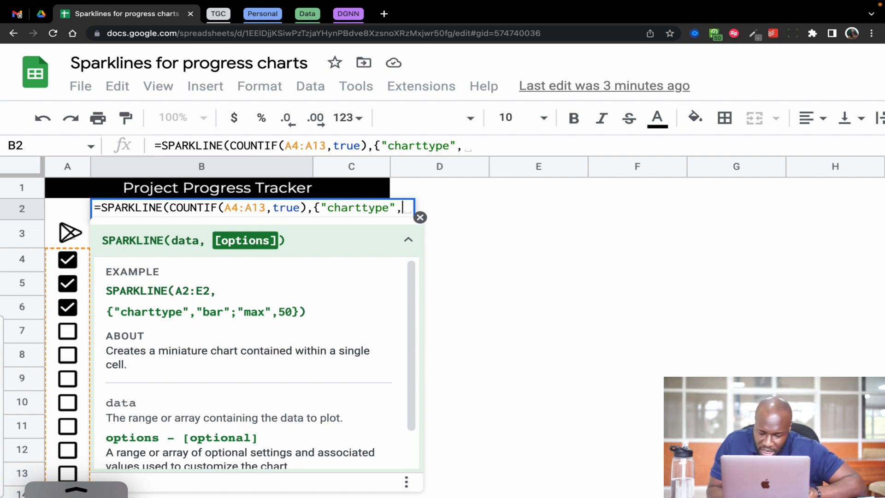
pyautogui.write('"bar"')
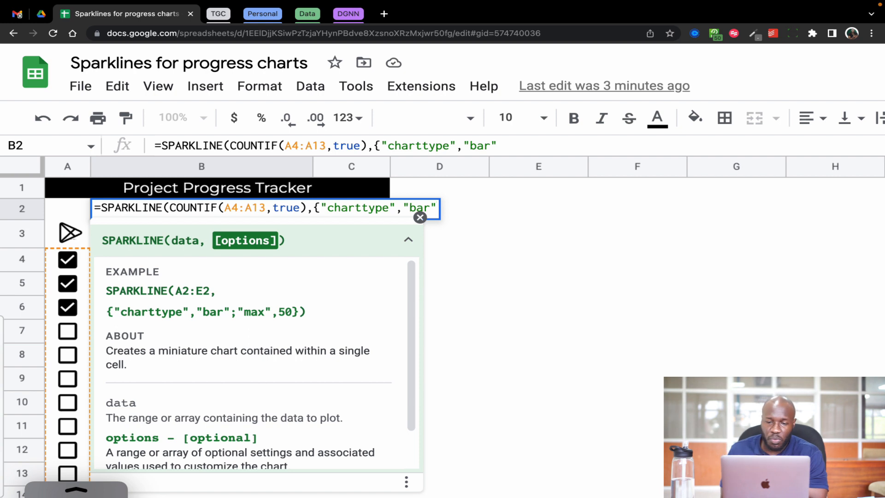
# Try "line" as the chart type value in the B2 formula, and restore "bar".
pyautogui.press('Left')
pyautogui.press('BackSpace')
pyautogui.press('BackSpace')
pyautogui.press('BackSpace')
pyautogui.write('li')
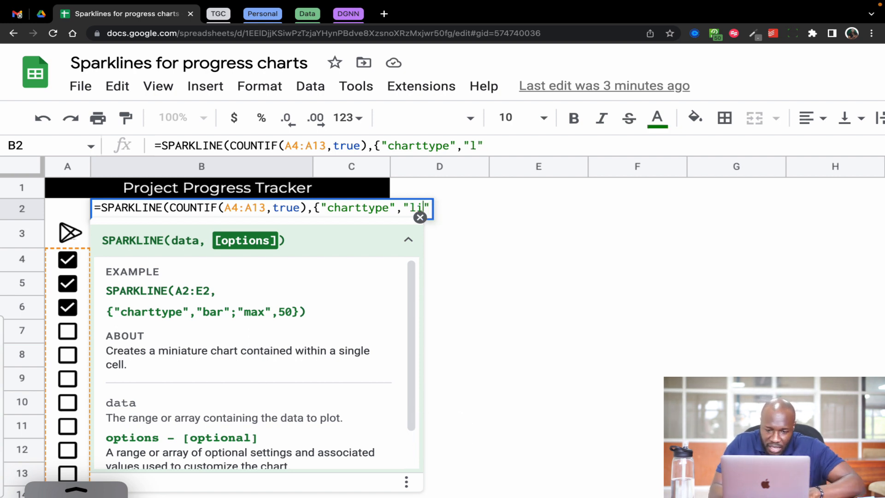
pyautogui.write('ne')
pyautogui.press('BackSpace')
pyautogui.press('BackSpace')
pyautogui.press('BackSpace')
pyautogui.press('BackSpace')
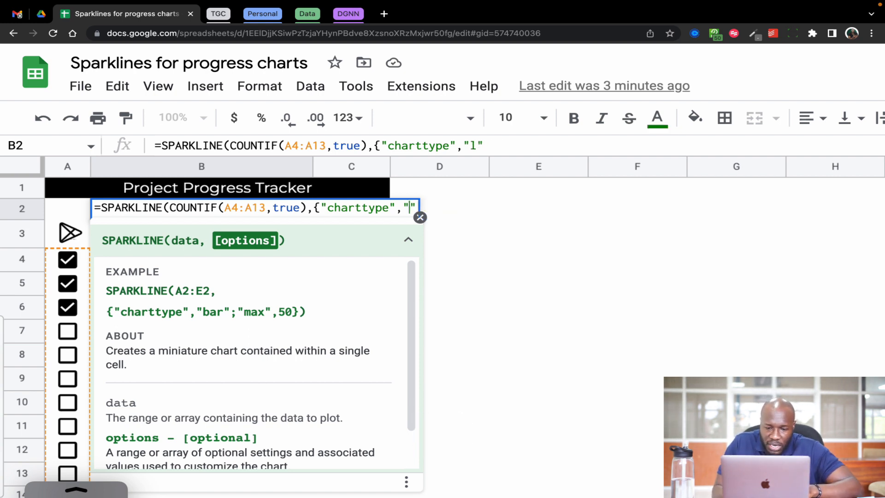
pyautogui.write('bar')
pyautogui.press('Right')
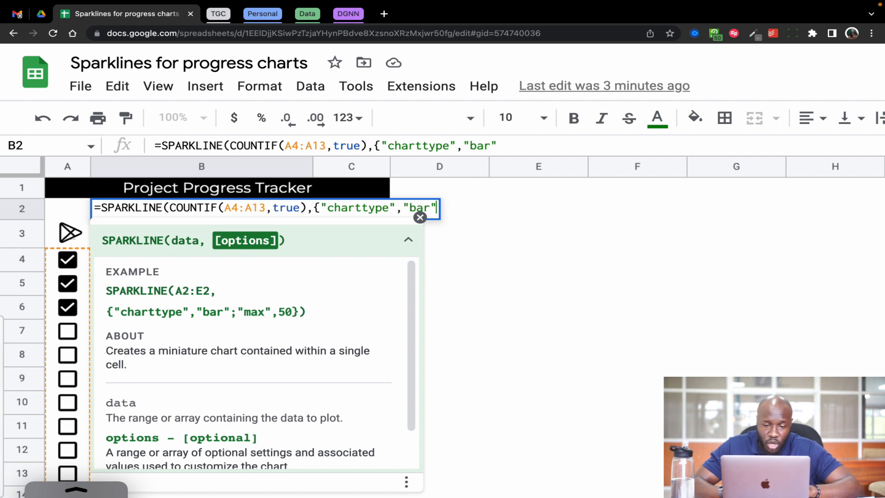
# Add the option pair "color1","green" to the B2 SPARKLINE formula, separated from the chart type by a semicolon.
pyautogui.write(';')
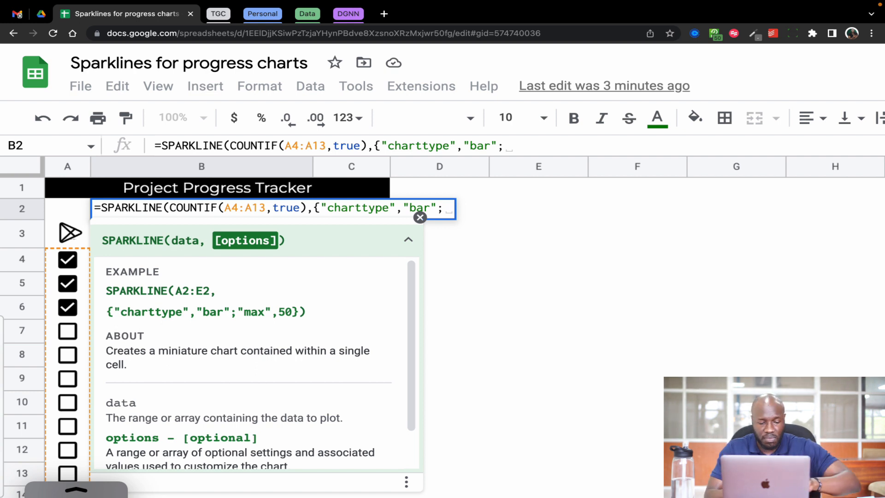
pyautogui.write('"')
pyautogui.write('col')
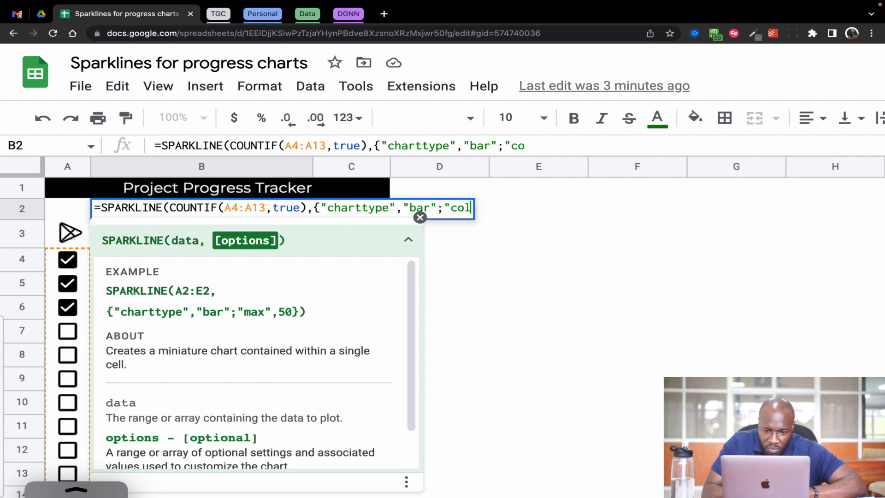
pyautogui.write('or')
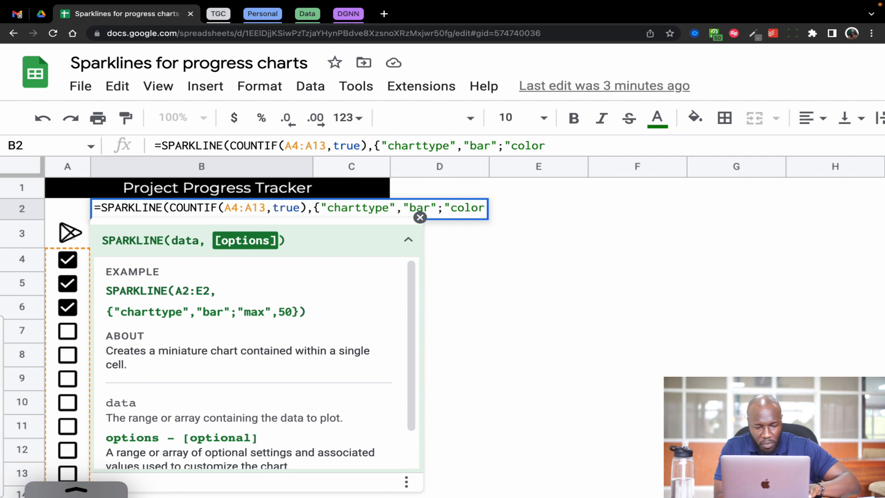
pyautogui.write('1')
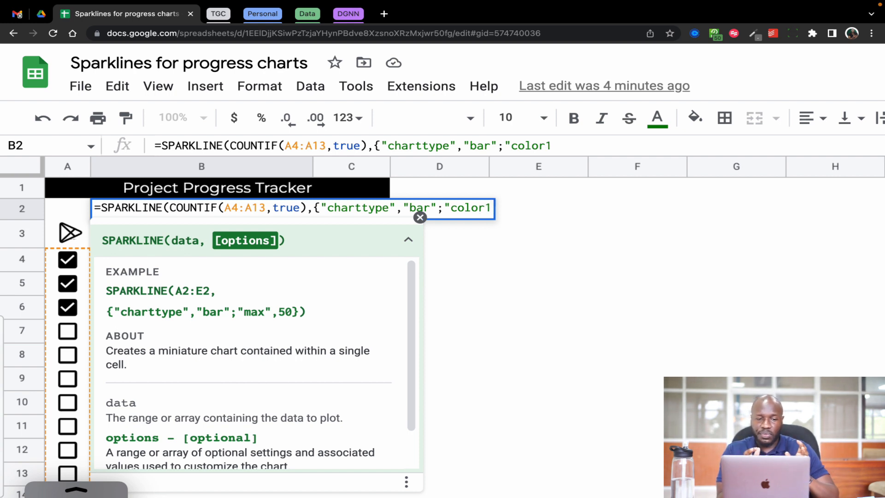
pyautogui.write('"')
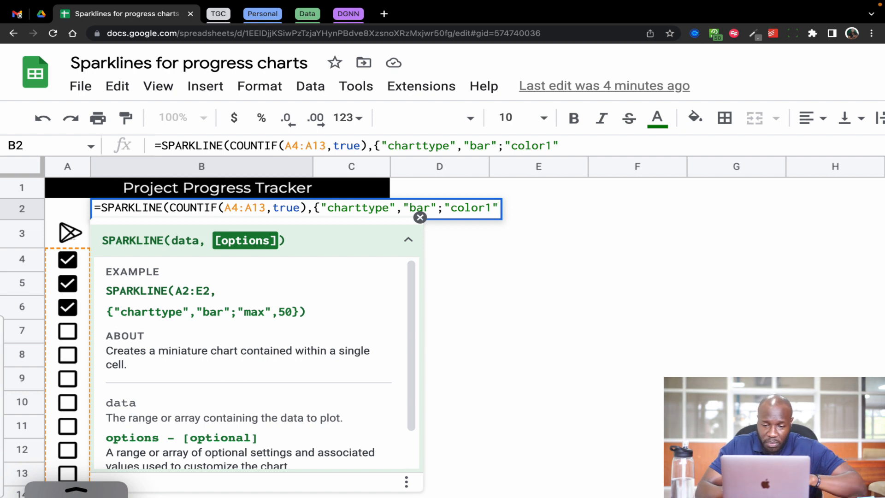
pyautogui.write(',')
pyautogui.press('BackSpace')
pyautogui.write('"')
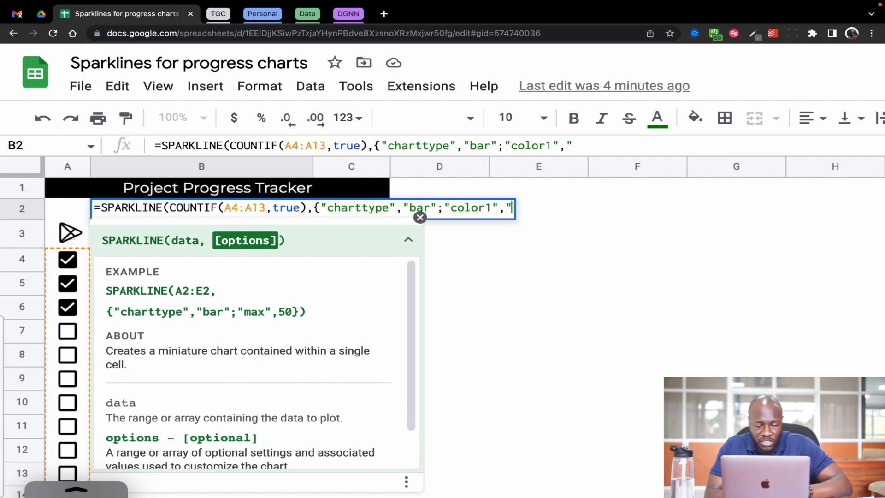
pyautogui.write('green')
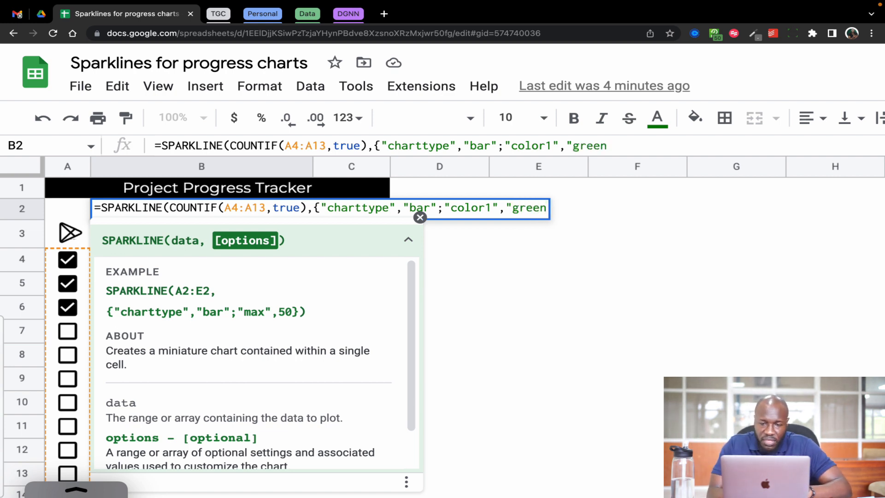
pyautogui.write('"')
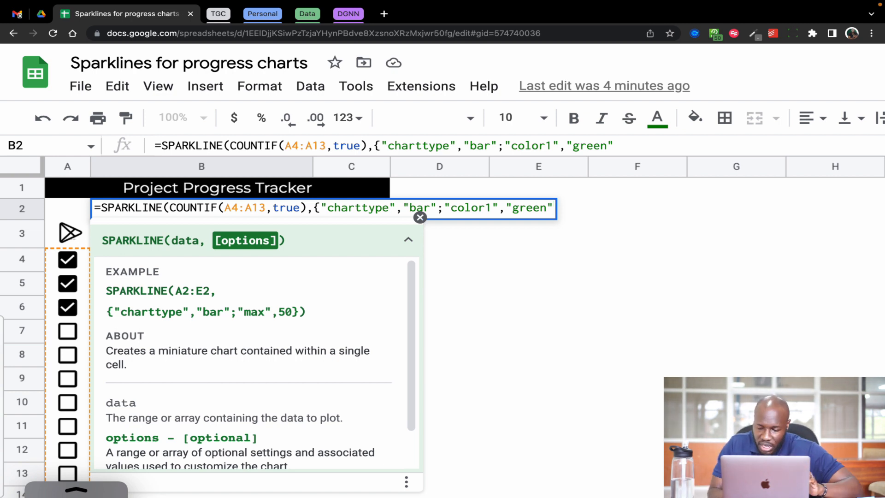
pyautogui.write(';')
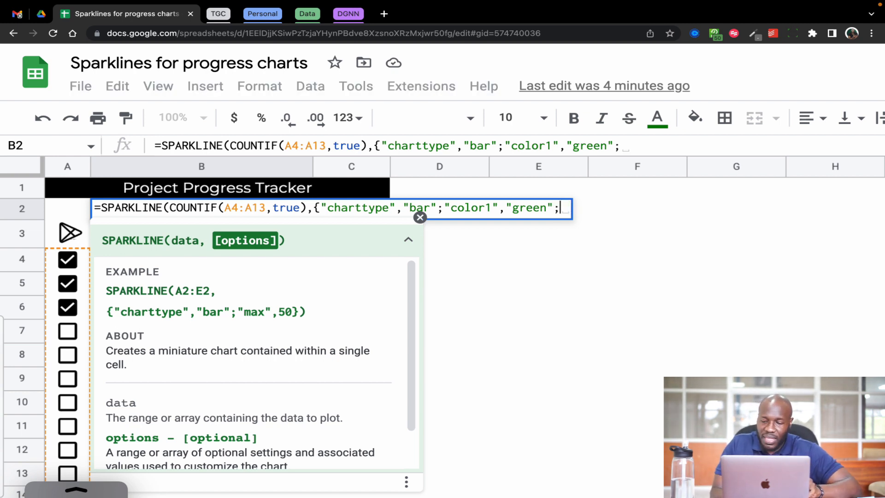
pyautogui.write('"max')
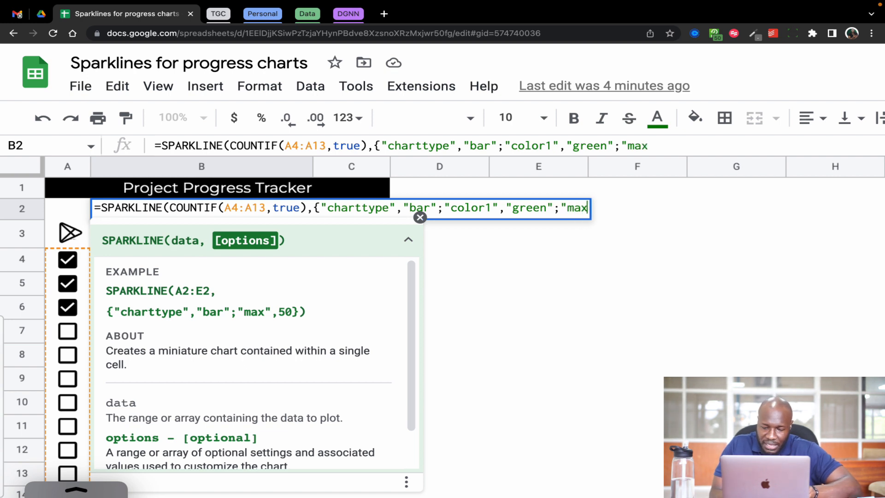
pyautogui.write('"')
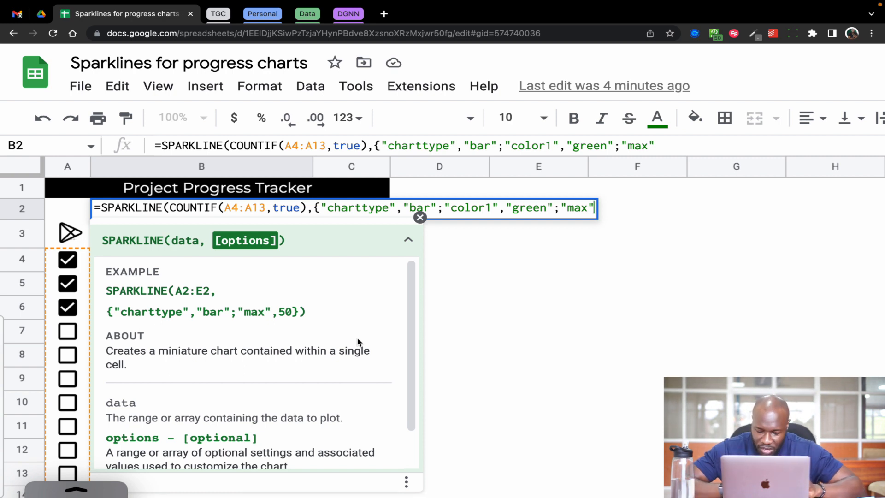
# Add the "max" option with COUNTA(A4:A13) as its value, and close the options array and the SPARKLINE function.
pyautogui.write(',')
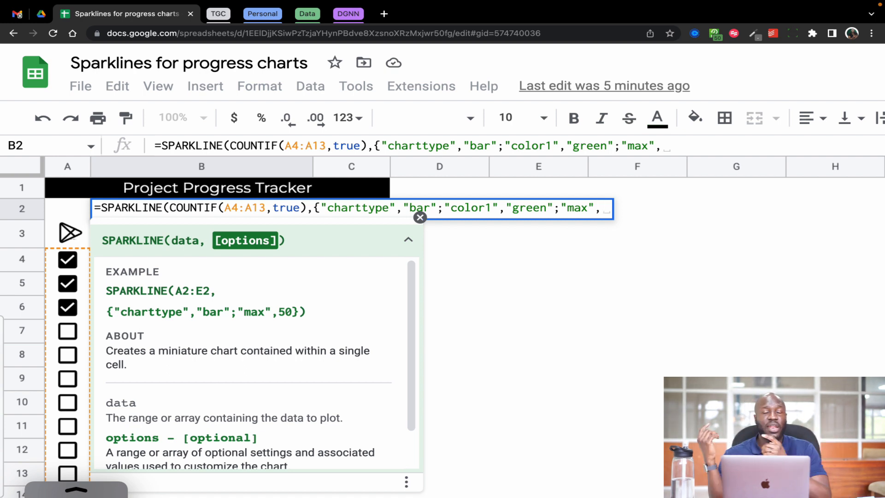
pyautogui.write('counta')
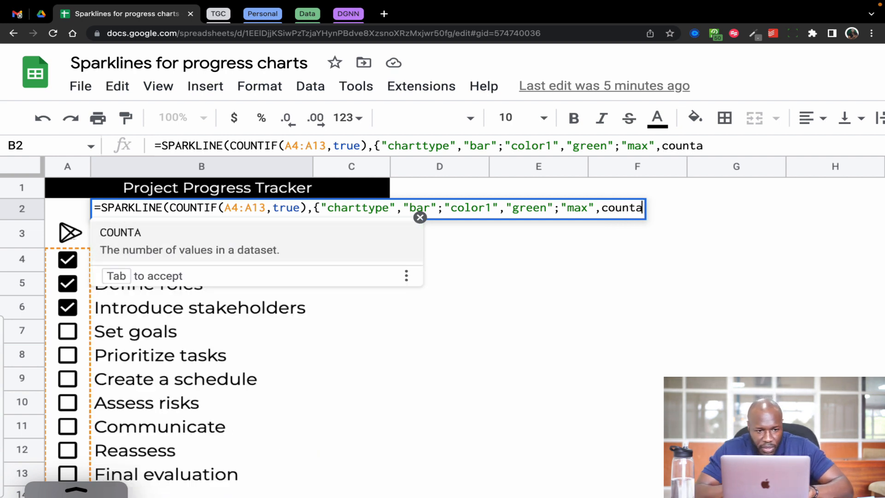
pyautogui.press('Tab')
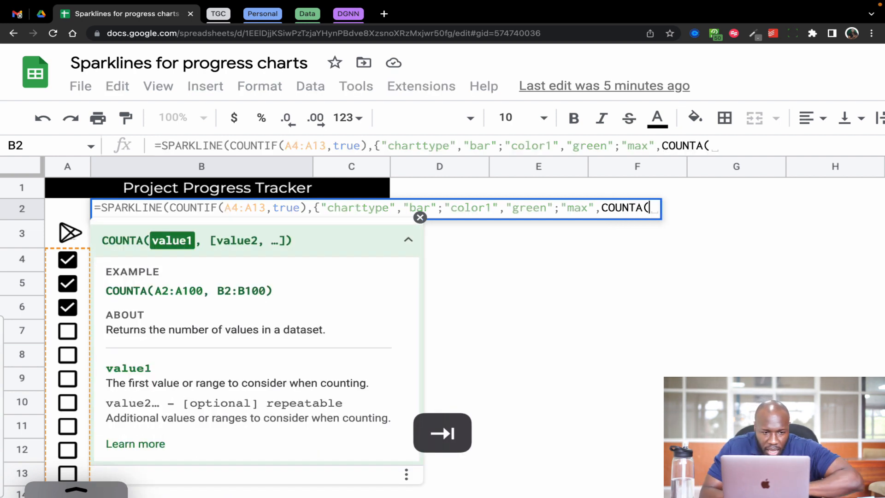
pyautogui.click(49, 266)
pyautogui.moveTo(50, 266); pyautogui.dragTo(55, 470)
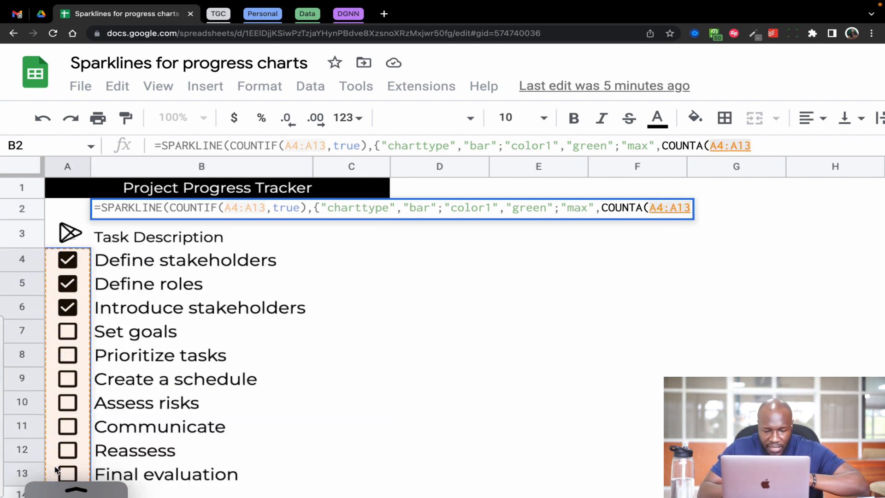
pyautogui.write(')')
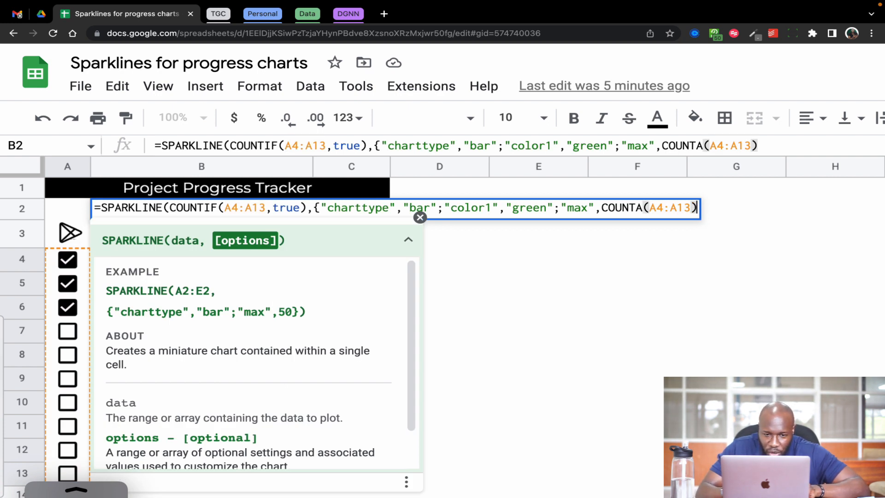
pyautogui.write('}')
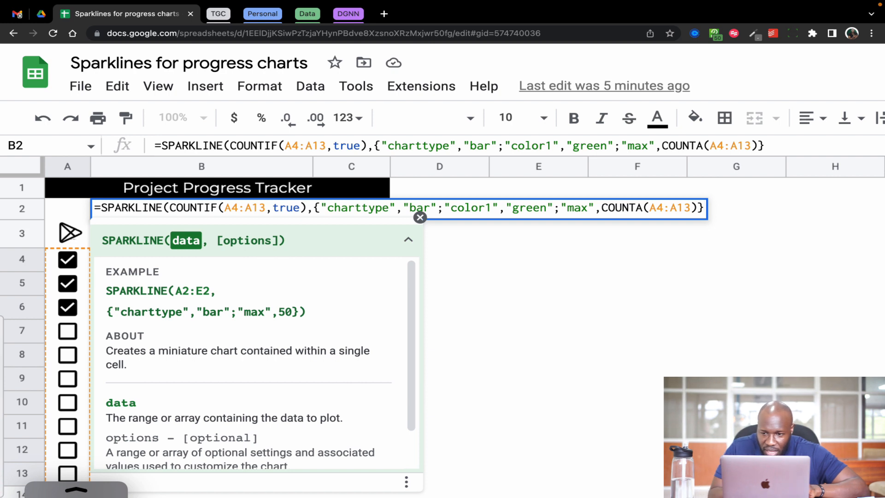
pyautogui.write(')')
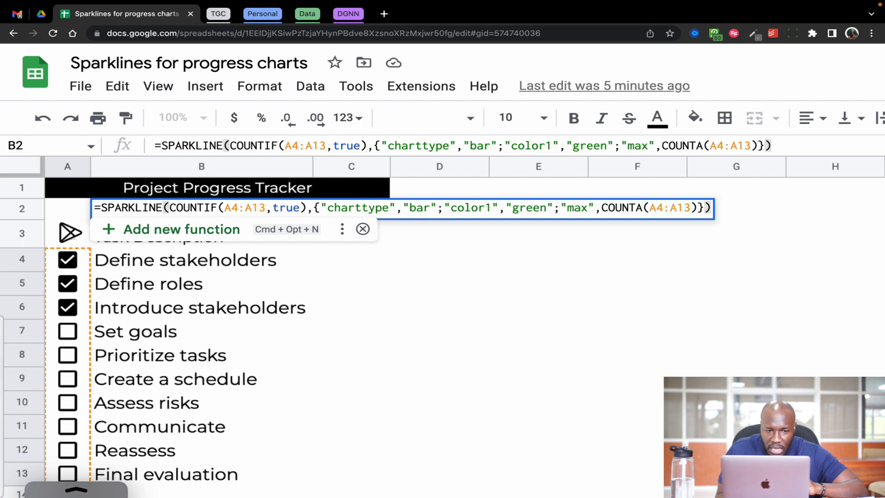
# Commit the SPARKLINE formula in B2 and set the cell's fill color to black.
pyautogui.press('Return')
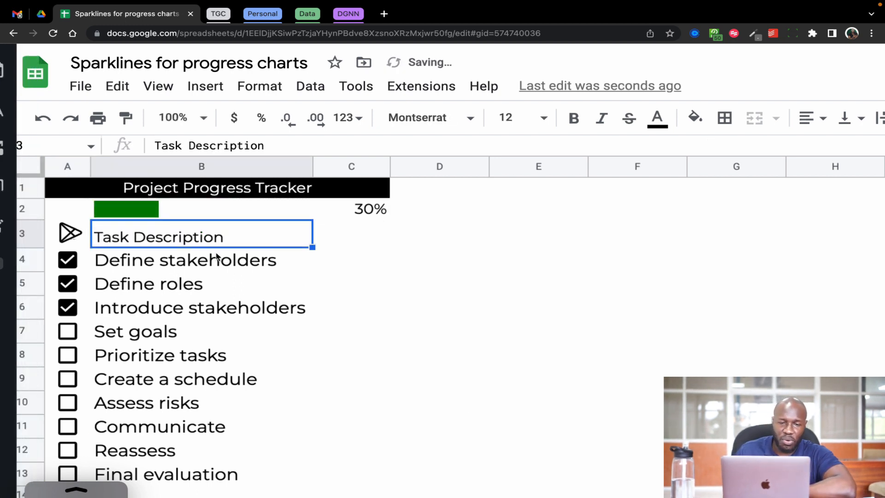
pyautogui.click(231, 204)
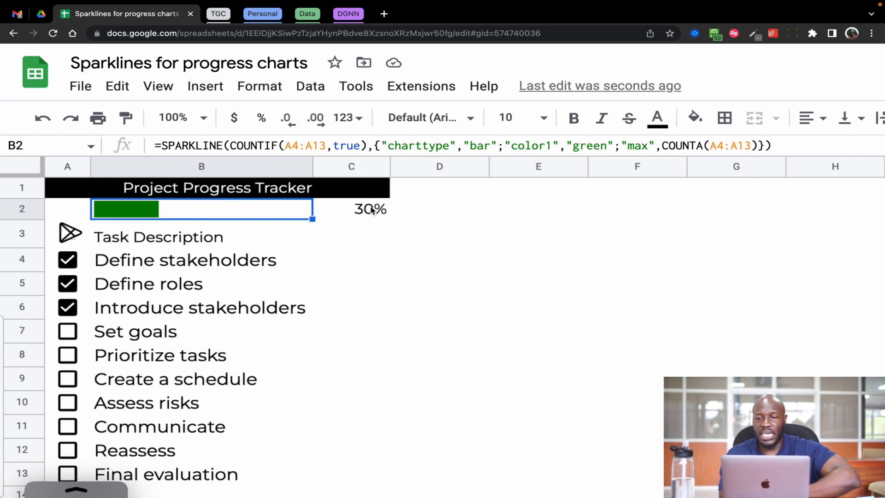
pyautogui.click(700, 121)
pyautogui.click(704, 170)
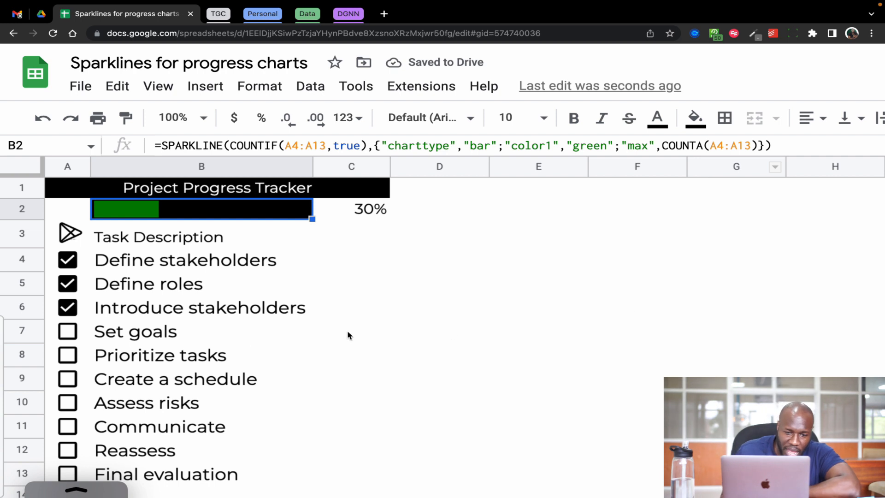
# Tick the checkboxes in A7:A13, from Set goals through Final evaluation.
pyautogui.click(69, 331)
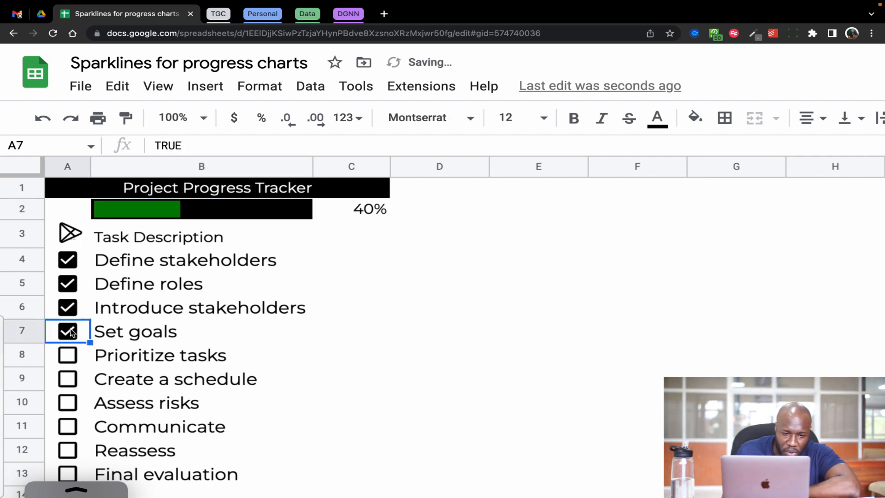
pyautogui.click(66, 356)
pyautogui.click(66, 380)
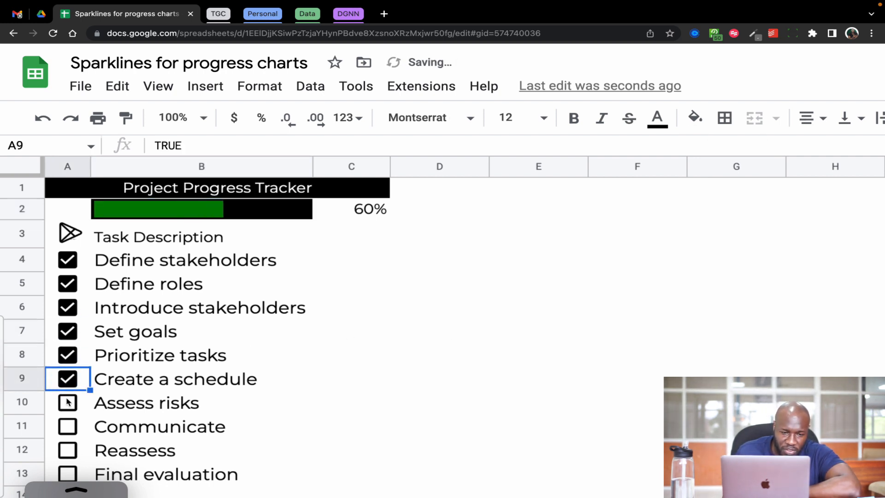
pyautogui.click(67, 404)
pyautogui.click(67, 426)
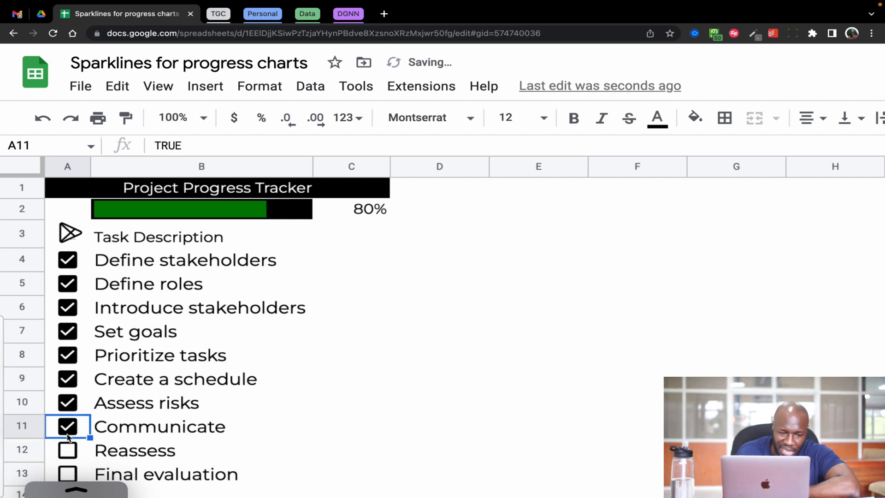
pyautogui.click(68, 451)
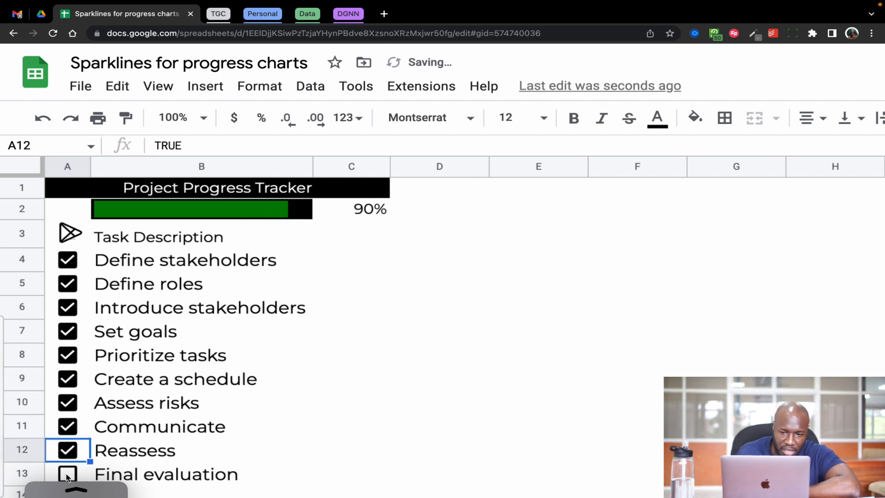
pyautogui.click(68, 475)
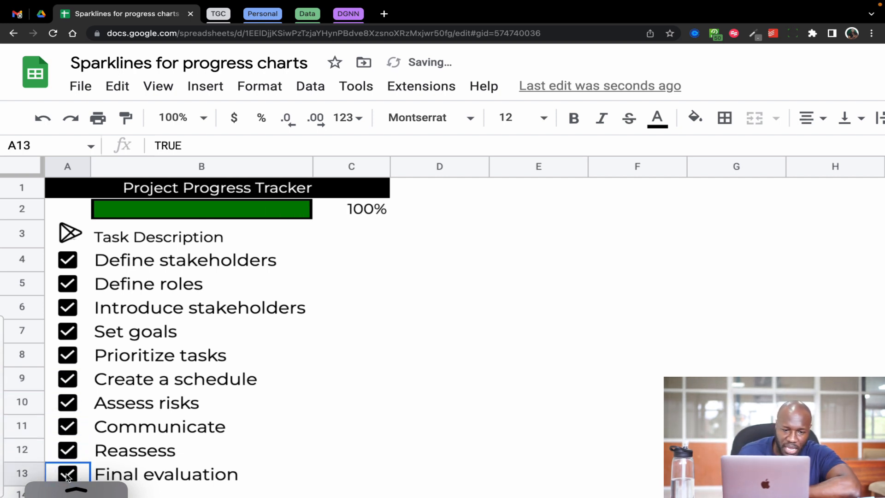
# Clear the checkboxes for Reassess, Communicate and Final evaluation.
pyautogui.click(68, 451)
pyautogui.click(68, 426)
pyautogui.click(68, 473)
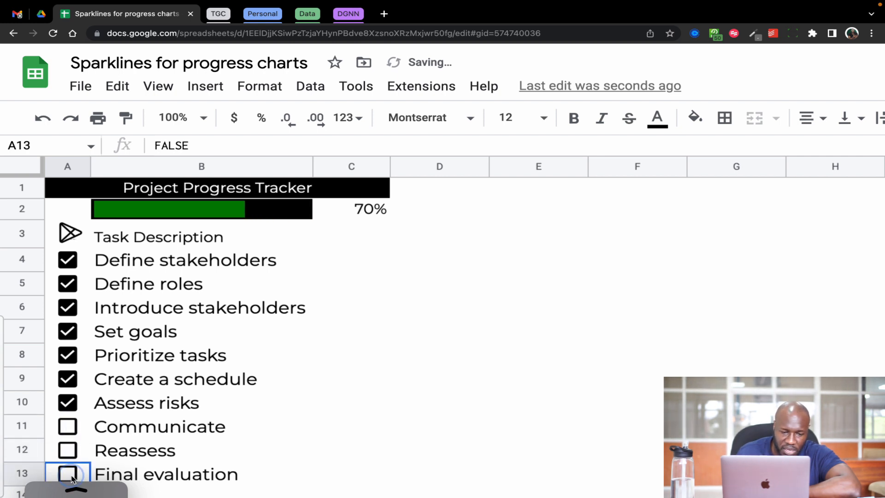